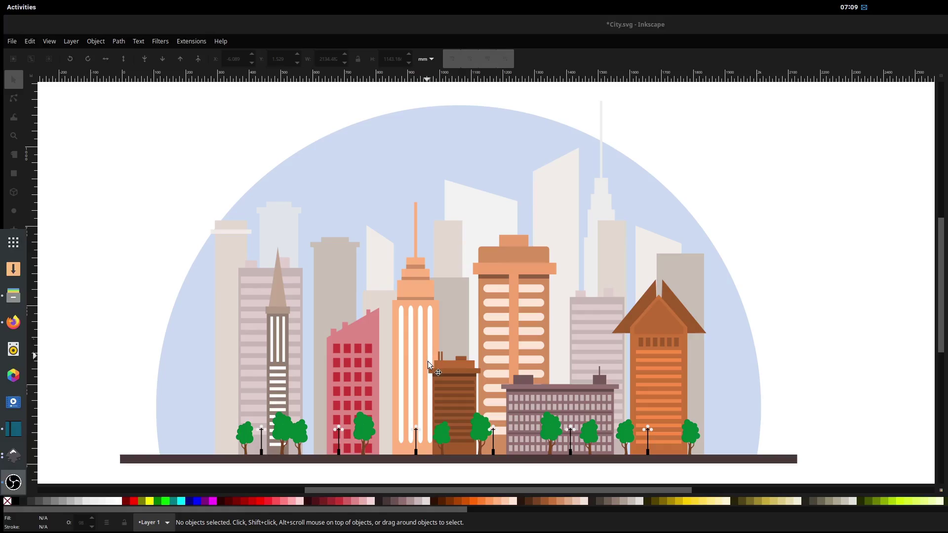
# Examine the buildings, trees and street lamps in the finished city illustration, and look through the artist's Instagram posts in Firefox.
pyautogui.scroll(4, 432, 355)
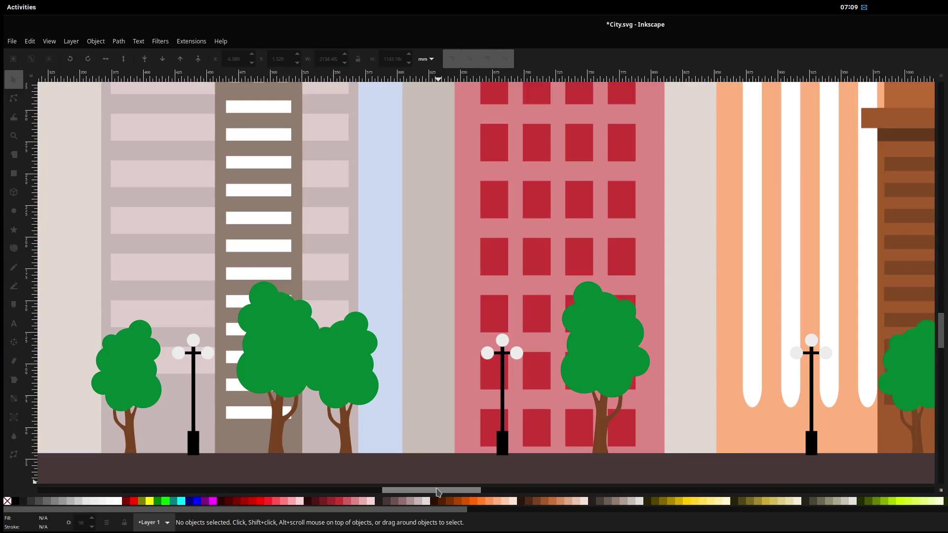
pyautogui.moveTo(438, 492); pyautogui.dragTo(489, 487)
pyautogui.press('5')
pyautogui.moveTo(482, 348); pyautogui.dragTo(281, 306)
pyautogui.moveTo(365, 321); pyautogui.dragTo(418, 225)
pyautogui.moveTo(550, 343); pyautogui.dragTo(407, 299)
pyautogui.moveTo(537, 314); pyautogui.dragTo(671, 310)
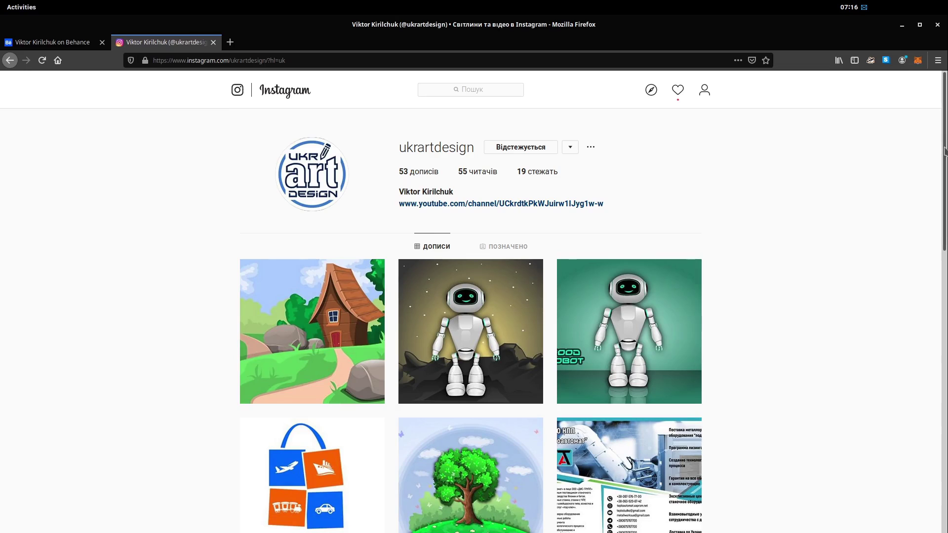
pyautogui.moveTo(943, 150); pyautogui.dragTo(942, 363)
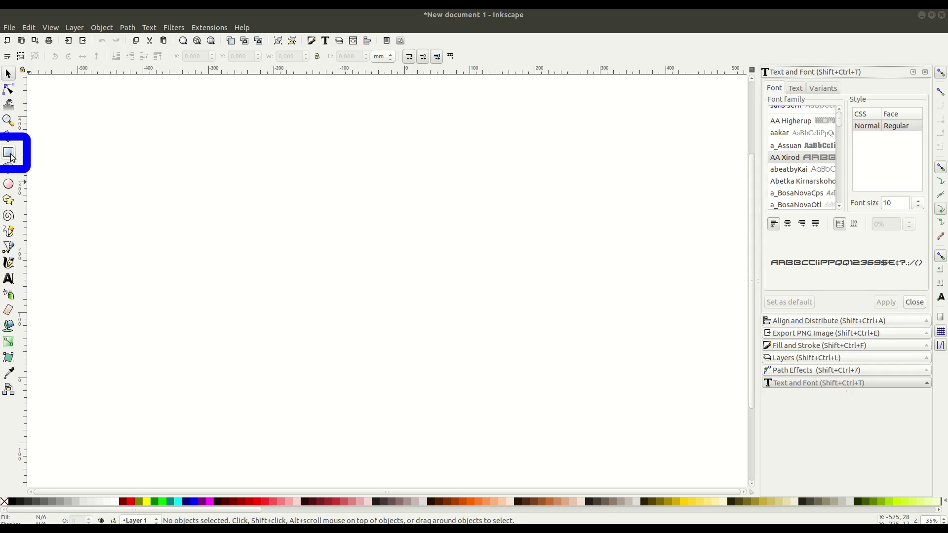
# Draw a wide ground rectangle about 926 by 37 mm near the lower part of the canvas and fill it solid black at 100% opacity.
pyautogui.click(11, 156)
pyautogui.moveTo(108, 432); pyautogui.dragTo(703, 450)
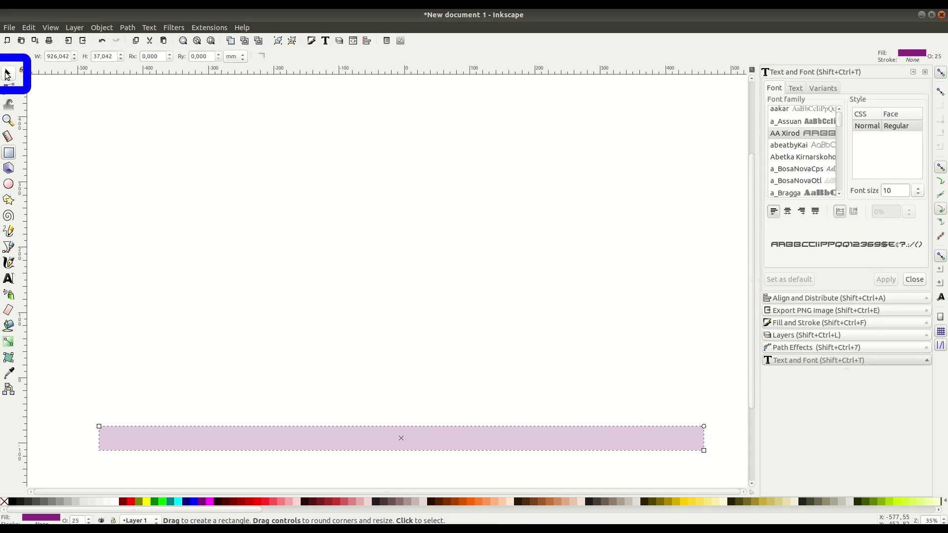
pyautogui.click(6, 74)
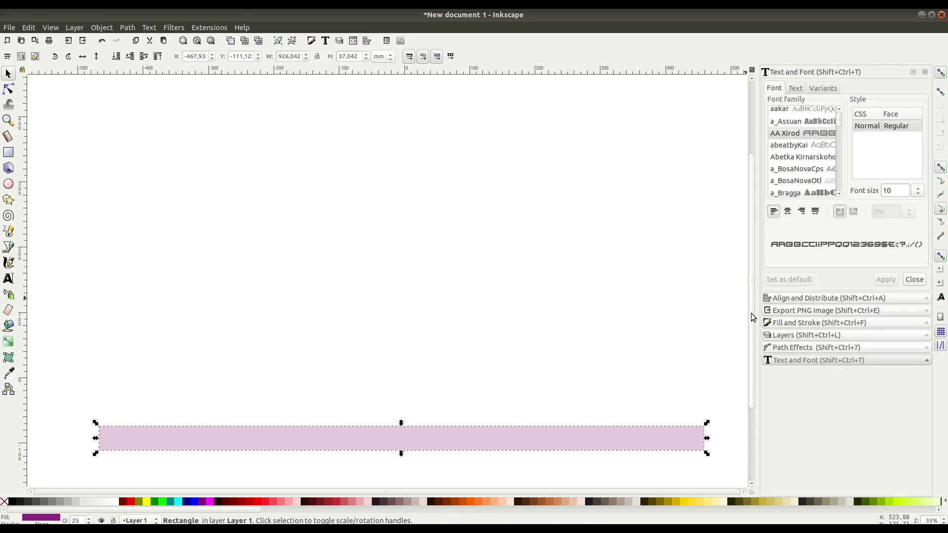
pyautogui.click(785, 323)
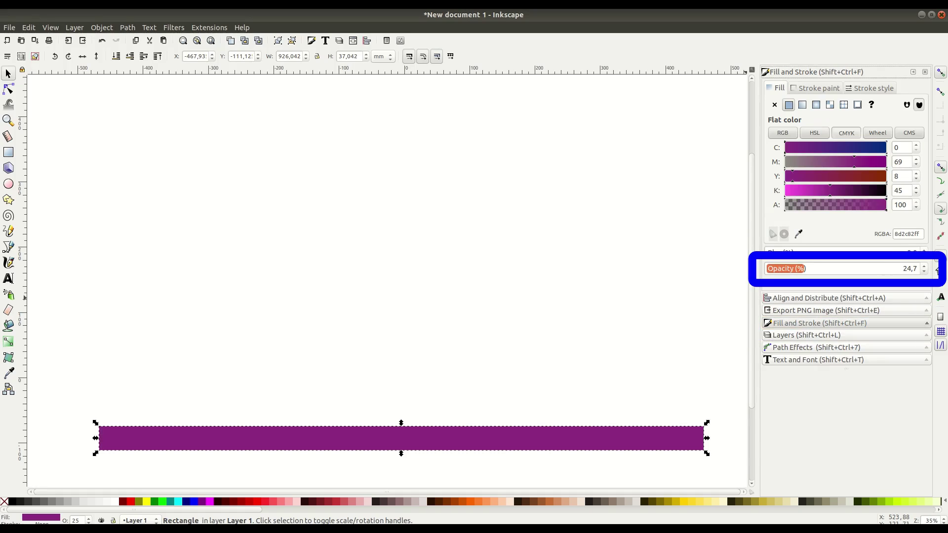
pyautogui.click(9, 503)
# Move the black ground bar lower and toward the left, and stretch its right end farther out.
pyautogui.click(446, 423)
pyautogui.moveTo(446, 430); pyautogui.dragTo(417, 462)
pyautogui.moveTo(677, 461); pyautogui.dragTo(709, 463)
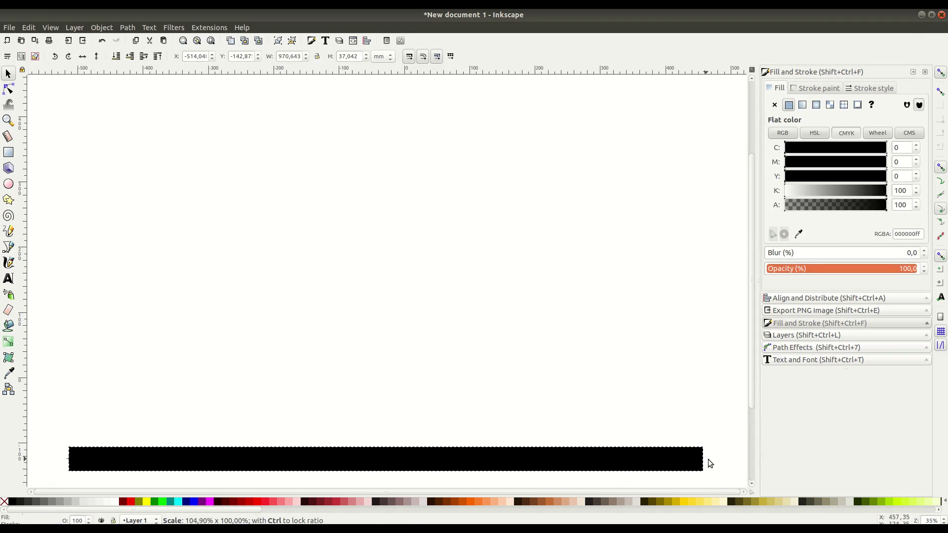
pyautogui.click(594, 412)
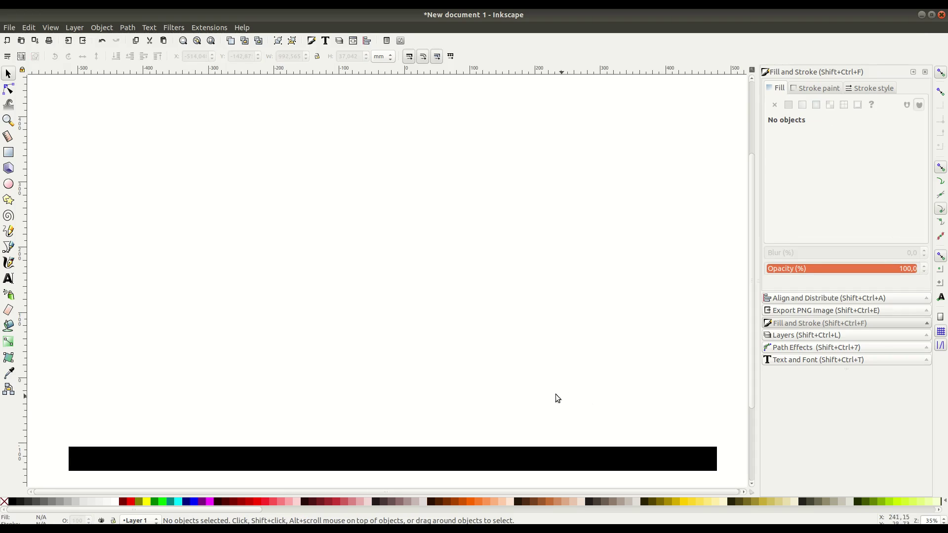
# Draw a building rectangle about 138 by 253 mm standing on the ground bar and fill it brown.
pyautogui.click(9, 154)
pyautogui.moveTo(227, 283)
pyautogui.mouseDown()
pyautogui.moveTo(271, 438)
pyautogui.moveTo(318, 448)
pyautogui.mouseUp()
pyautogui.press('s')
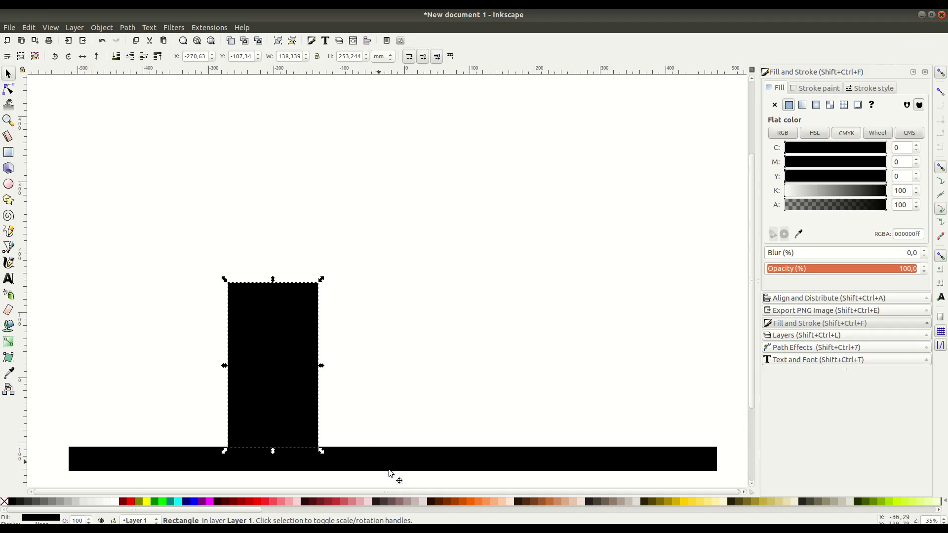
pyautogui.click(542, 503)
pyautogui.click(345, 379)
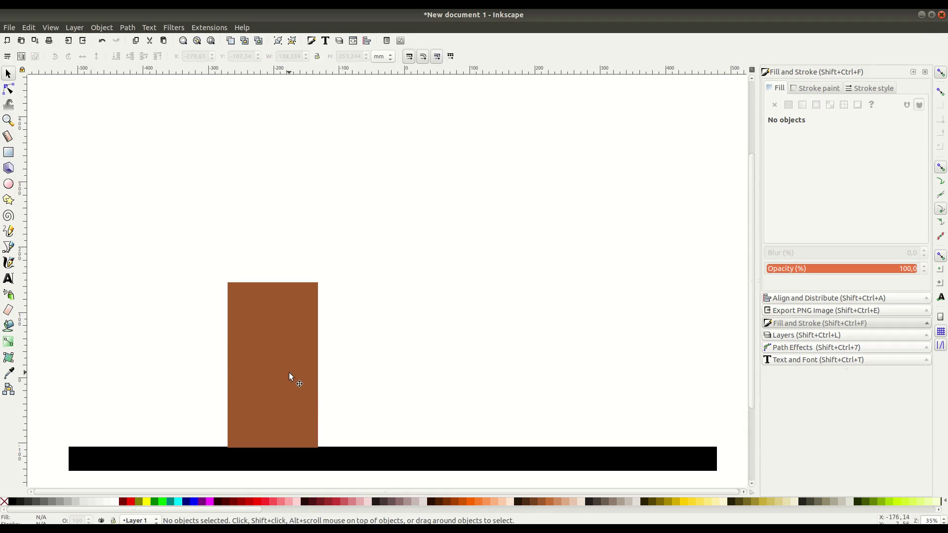
# Reduce the ground bar's height slightly and move the brown building toward its right end, resting on the bar.
pyautogui.click(377, 449)
pyautogui.moveTo(393, 443); pyautogui.dragTo(395, 448)
pyautogui.moveTo(312, 404); pyautogui.dragTo(606, 404)
pyautogui.click(363, 416)
pyautogui.scroll(-1, 363, 416)
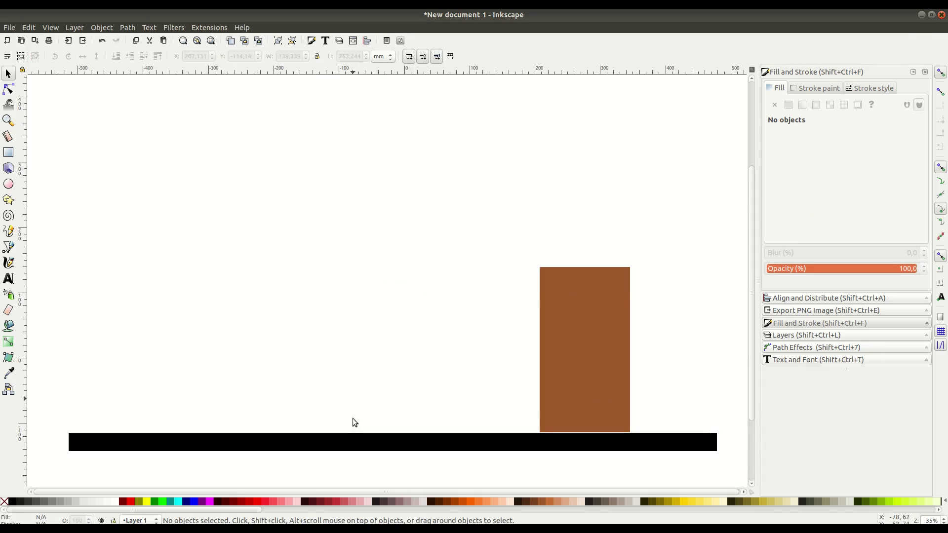
# Draw a small lamp-post base rectangle on the left part of the ground bar and a pole about 12 by 156 mm on top of it.
pyautogui.click(8, 152)
pyautogui.scroll(-1, 197, 348)
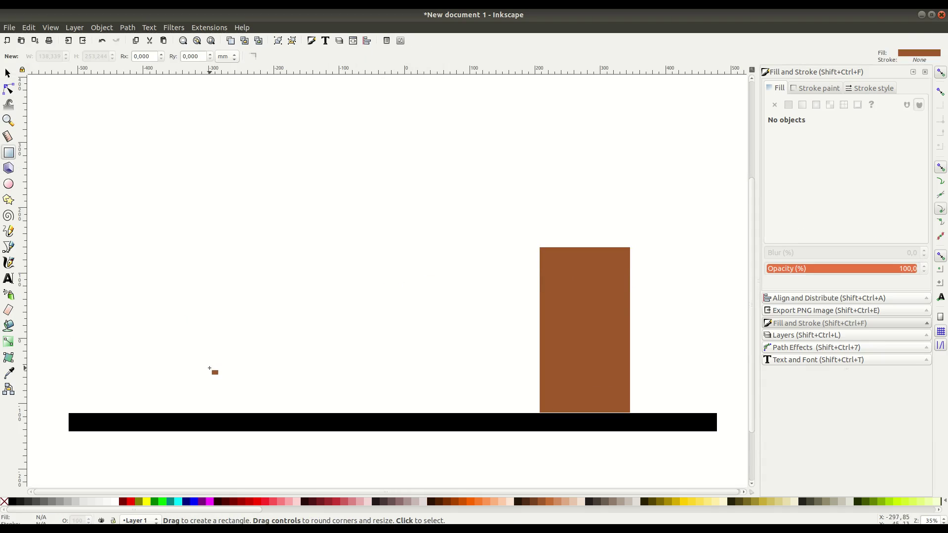
pyautogui.hscroll(-3, 262, 377)
pyautogui.scroll(2, 291, 378)
pyautogui.scroll(-2, 288, 375)
pyautogui.scroll(-1, 292, 374)
pyautogui.moveTo(272, 324); pyautogui.dragTo(290, 364)
pyautogui.moveTo(277, 182); pyautogui.dragTo(291, 324)
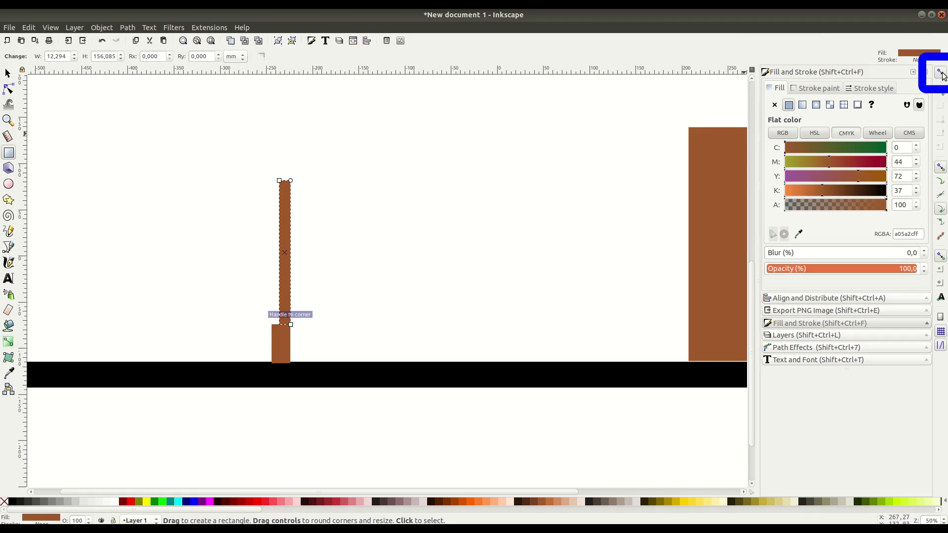
# Turn off snapping and narrow the lamp pole to about 8 mm wide.
pyautogui.click(941, 73)
pyautogui.press('s')
pyautogui.moveTo(292, 254); pyautogui.dragTo(289, 255)
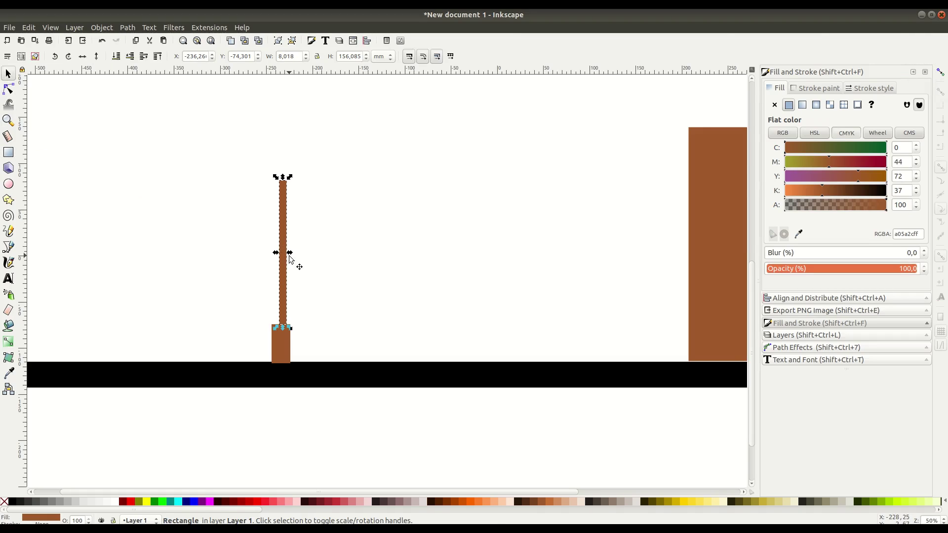
# Center the lamp pole horizontally on its base and lower it slightly so that it overlaps the base.
pyautogui.keyDown('shift'); pyautogui.click(288, 329); pyautogui.keyUp('shift')
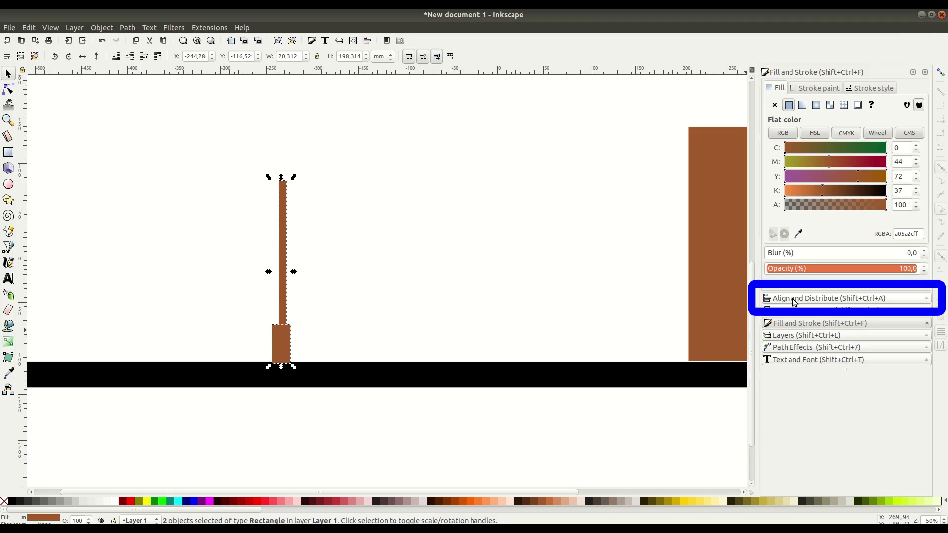
pyautogui.click(794, 301)
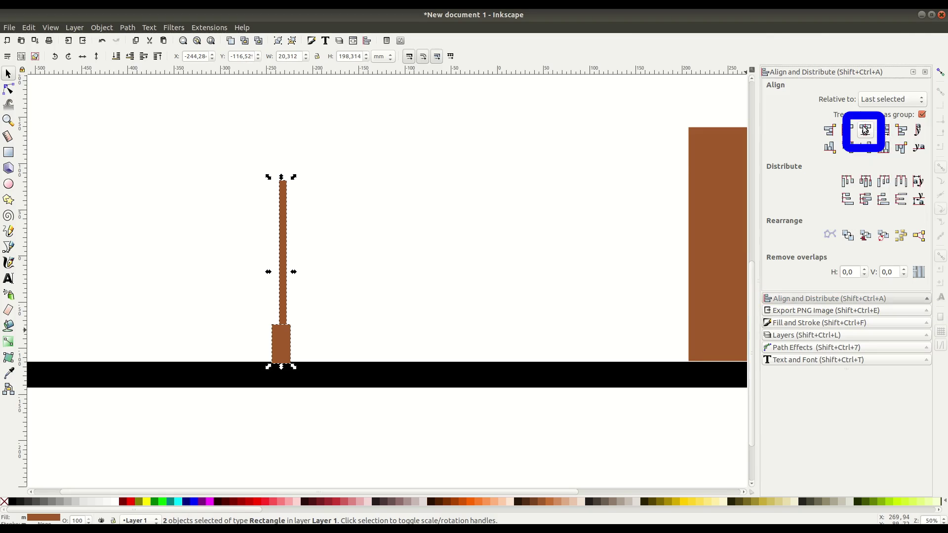
pyautogui.click(864, 131)
pyautogui.press('Escape')
pyautogui.click(280, 258)
pyautogui.moveTo(280, 259); pyautogui.dragTo(281, 270)
# Fill the lamp pole and its base with black.
pyautogui.keyDown('shift'); pyautogui.click(282, 345); pyautogui.keyUp('shift')
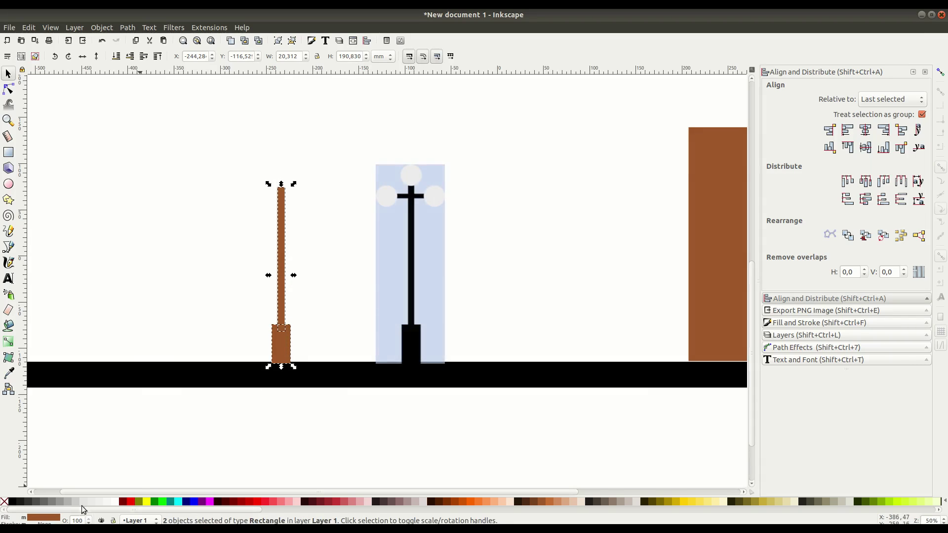
pyautogui.click(12, 502)
pyautogui.press('Escape')
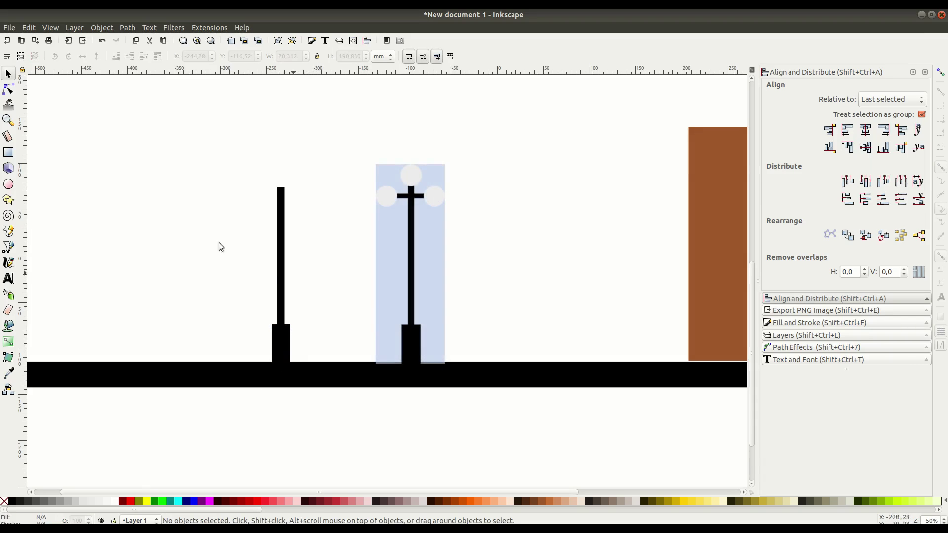
# Draw a thin horizontal crossbar about 41 by 5 mm across the lamp pole near its upper end.
pyautogui.click(8, 152)
pyautogui.moveTo(264, 181); pyautogui.dragTo(294, 203)
pyautogui.press('s')
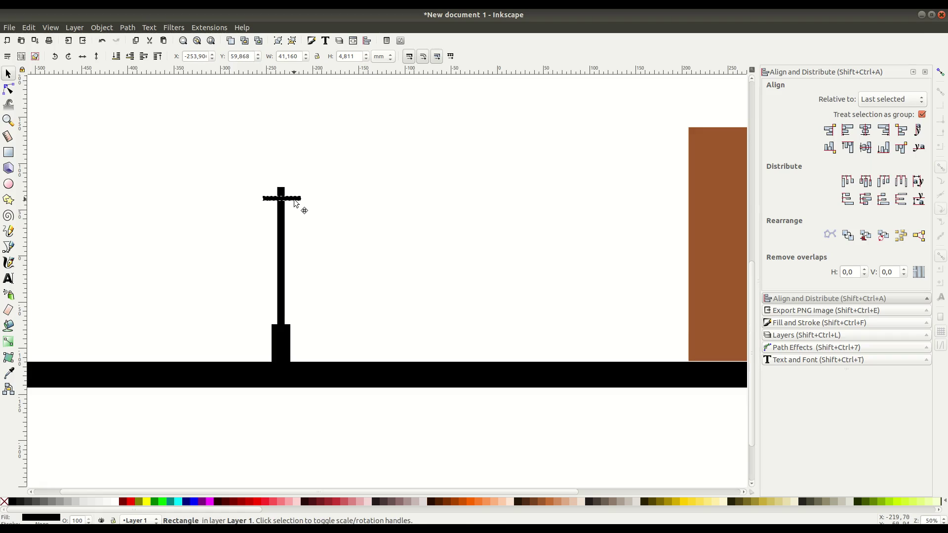
# Draw a lamp circle about 23 mm in diameter at the crossbar's right end, with the width-to-height ratio locked.
pyautogui.click(8, 184)
pyautogui.moveTo(98, 178); pyautogui.dragTo(318, 210)
pyautogui.press('space')
pyautogui.click(317, 56)
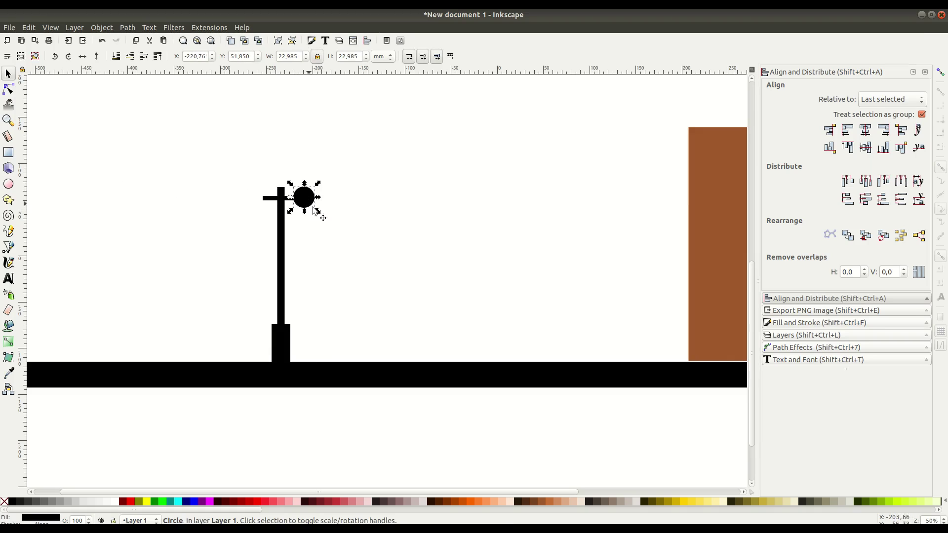
# Duplicate the lamp circle and place the copies on top of the pole and at the crossbar's left end.
pyautogui.scroll(2, 342, 264)
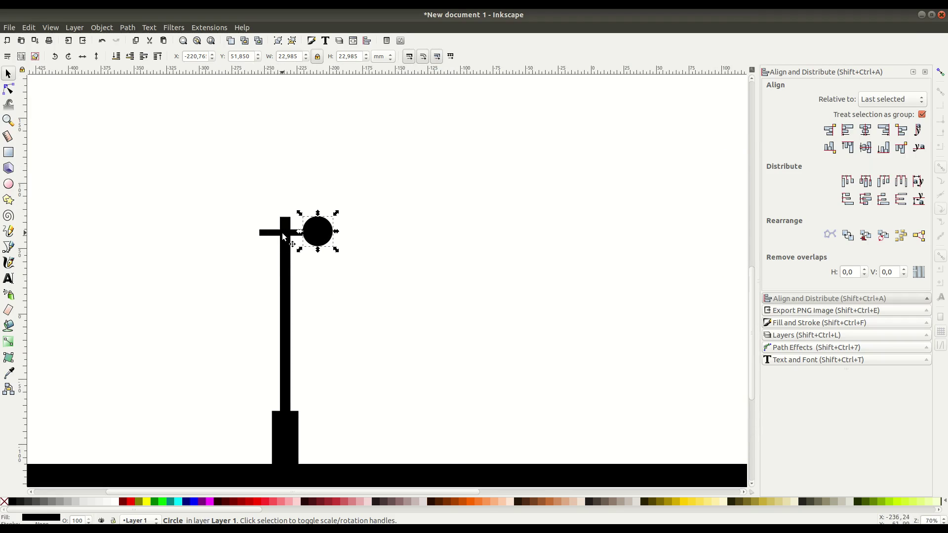
pyautogui.rightClick(316, 233)
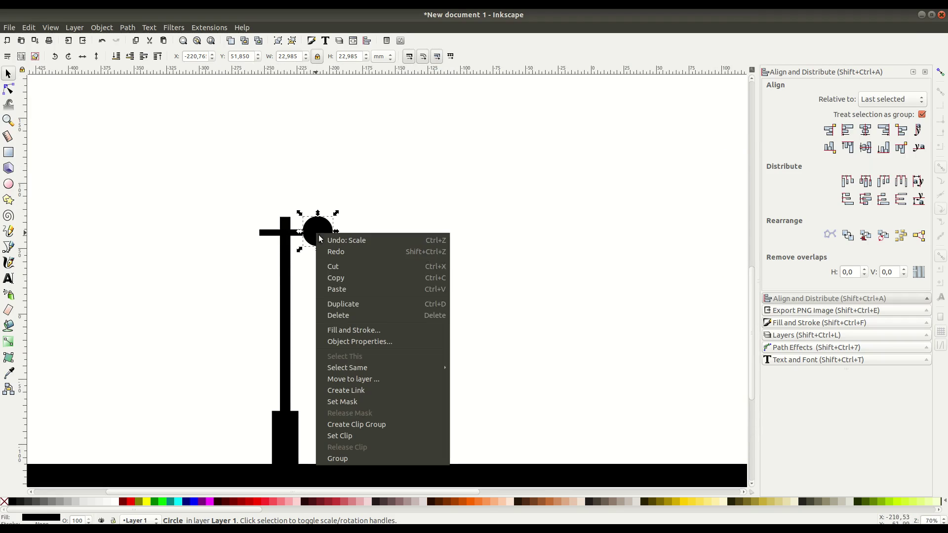
pyautogui.click(350, 308)
pyautogui.moveTo(318, 231); pyautogui.dragTo(286, 207)
pyautogui.rightClick(250, 234)
pyautogui.click(292, 301)
# Narrow the lamp pole to about 6.5 mm and center the top lamp circle horizontally on it.
pyautogui.click(286, 318)
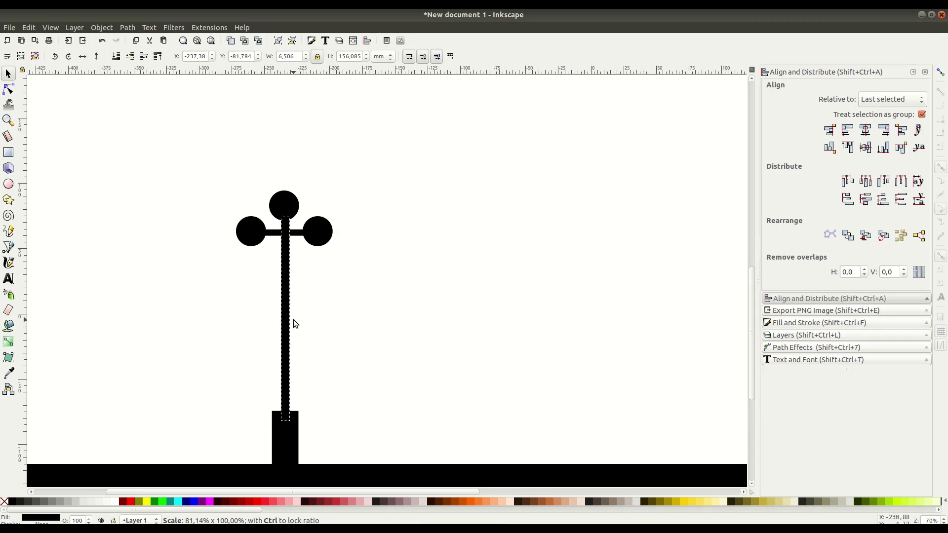
pyautogui.click(285, 203)
pyautogui.moveTo(286, 203); pyautogui.dragTo(287, 206)
pyautogui.keyDown('shift'); pyautogui.click(286, 247); pyautogui.keyUp('shift')
pyautogui.click(865, 131)
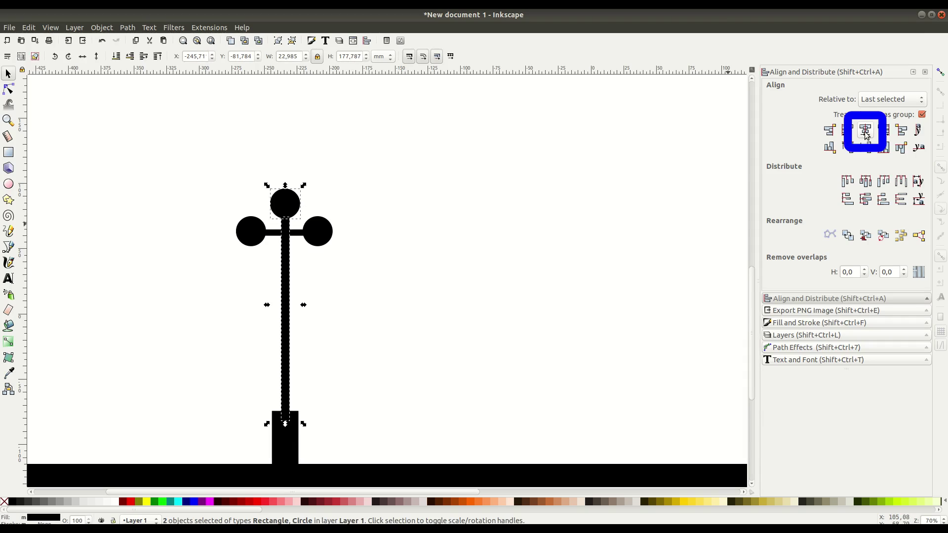
# Center the right and left lamp circles vertically on the crossbar.
pyautogui.click(322, 237)
pyautogui.keyDown('shift'); pyautogui.click(296, 231); pyautogui.keyUp('shift')
pyautogui.click(865, 148)
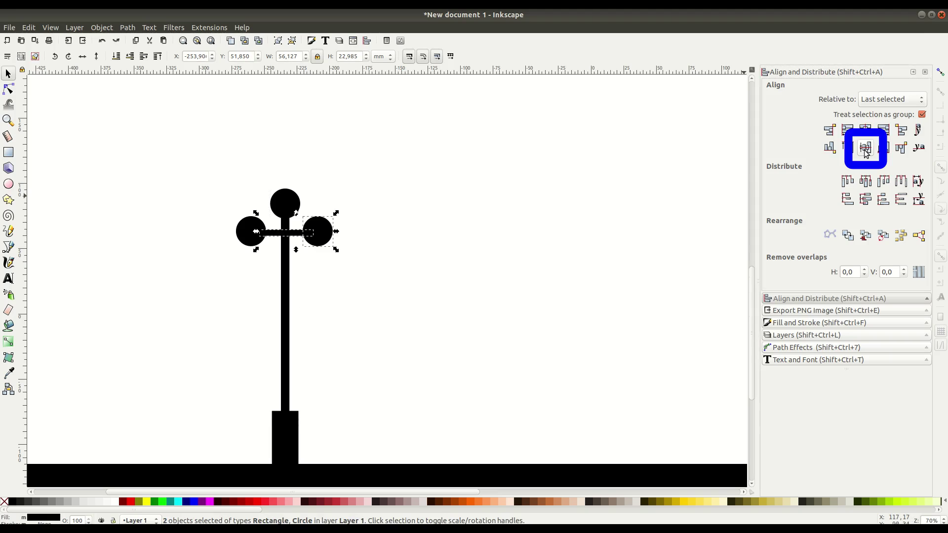
pyautogui.click(248, 242)
pyautogui.keyDown('shift'); pyautogui.click(291, 232); pyautogui.keyUp('shift')
pyautogui.click(865, 148)
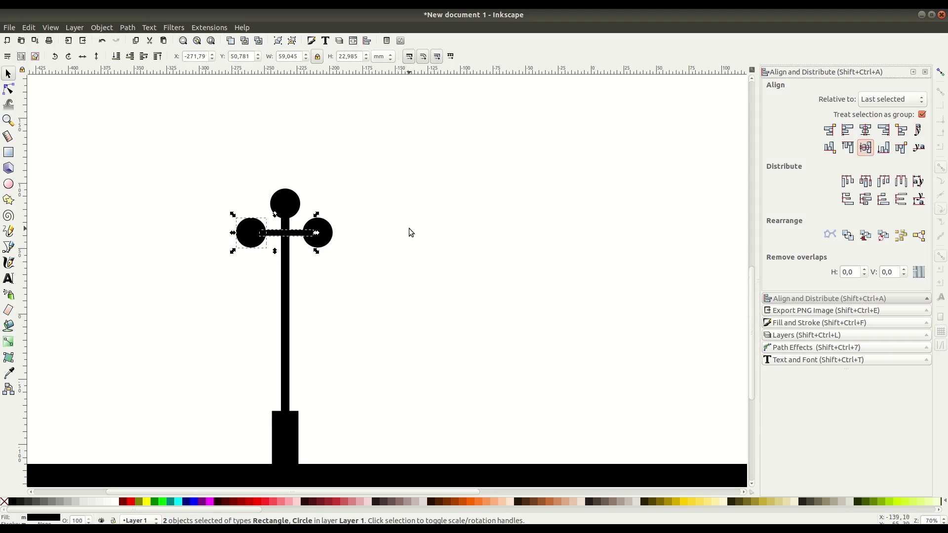
# Fill the top lamp circle with light gray (#ececec).
pyautogui.scroll(-1, 403, 268)
pyautogui.click(291, 182)
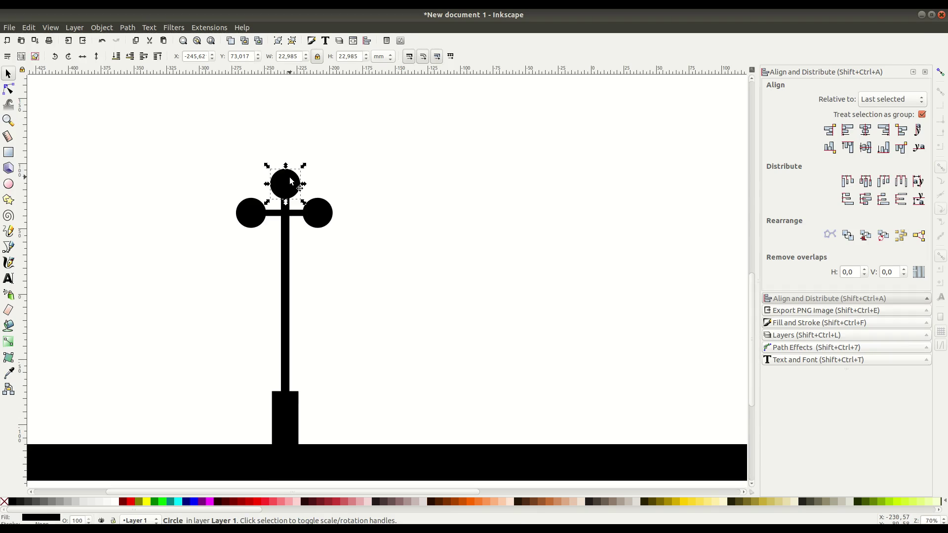
pyautogui.click(114, 502)
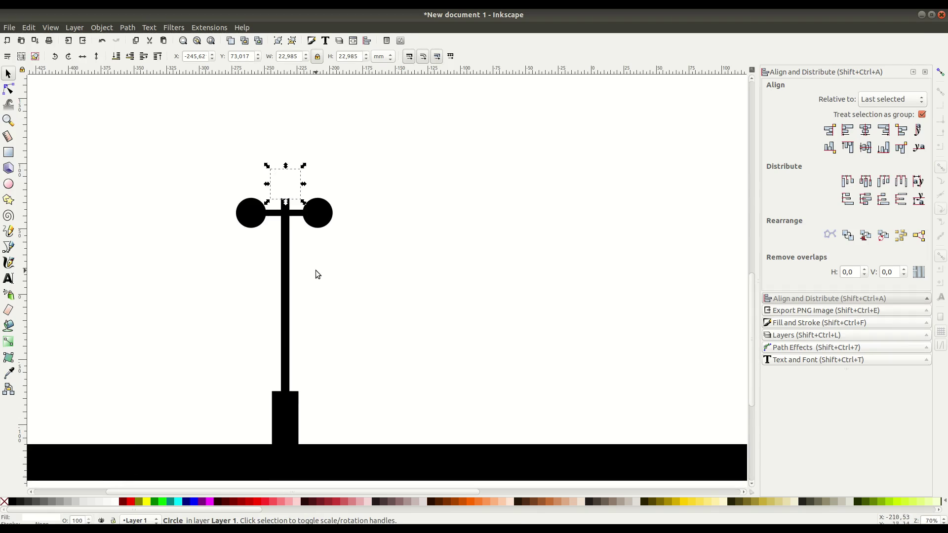
pyautogui.click(95, 502)
# Select both side lamp circles and give them the top circle's light gray fill by sampling its color.
pyautogui.press('Tab')
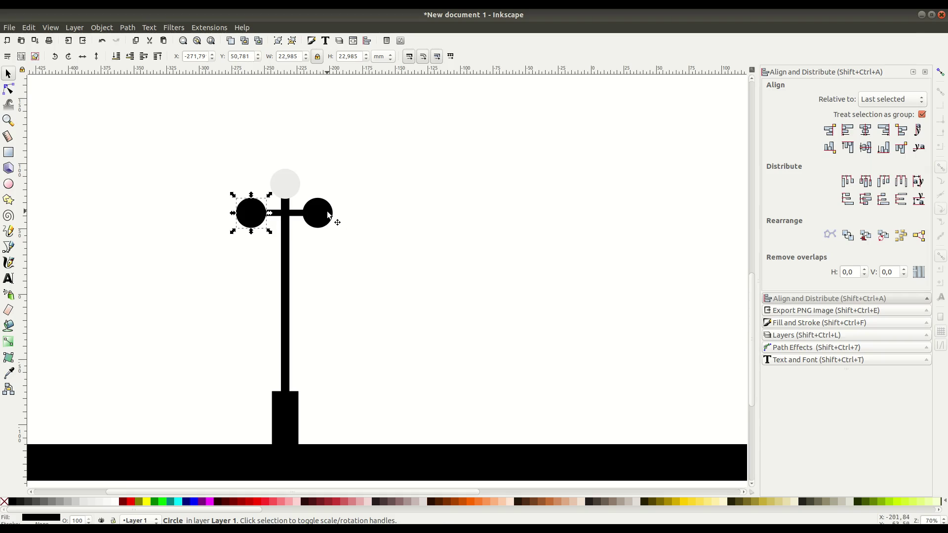
pyautogui.keyDown('shift'); pyautogui.click(326, 213); pyautogui.keyUp('shift')
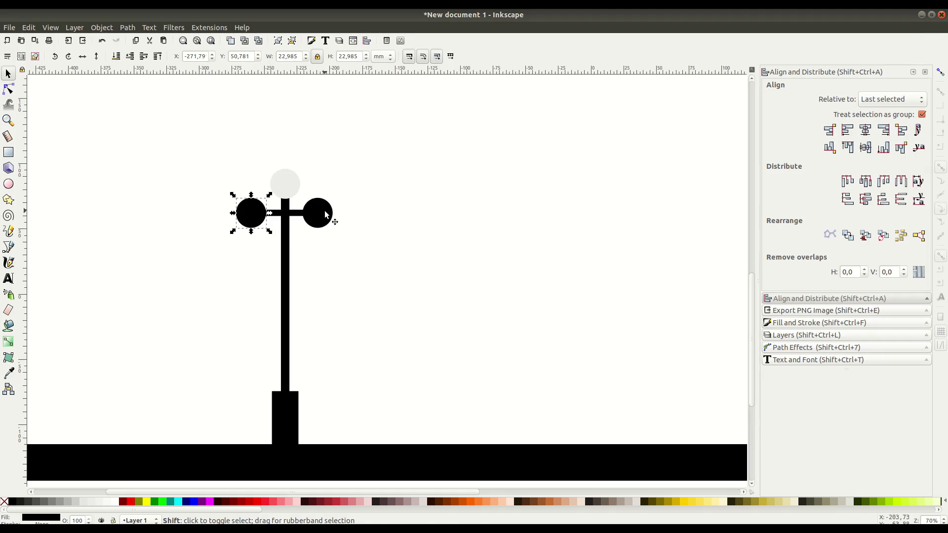
pyautogui.click(787, 323)
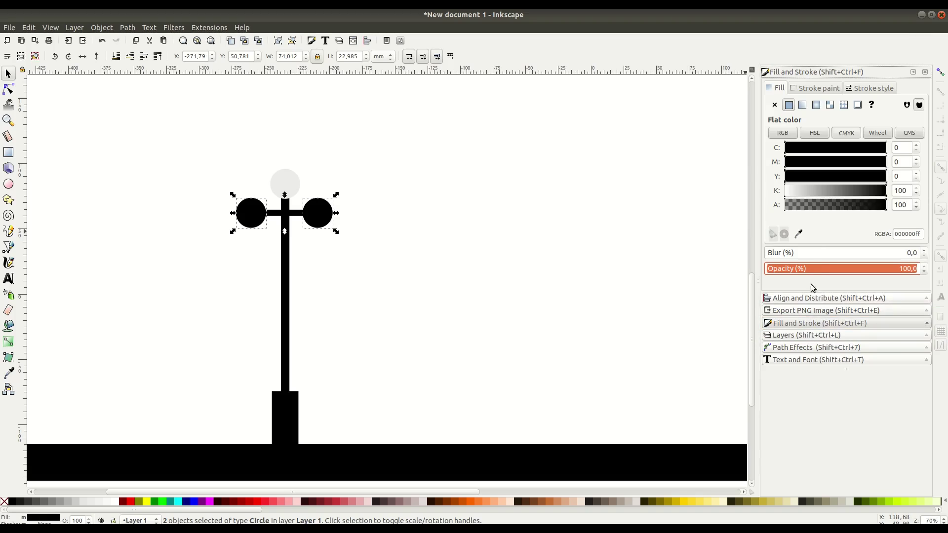
pyautogui.click(799, 235)
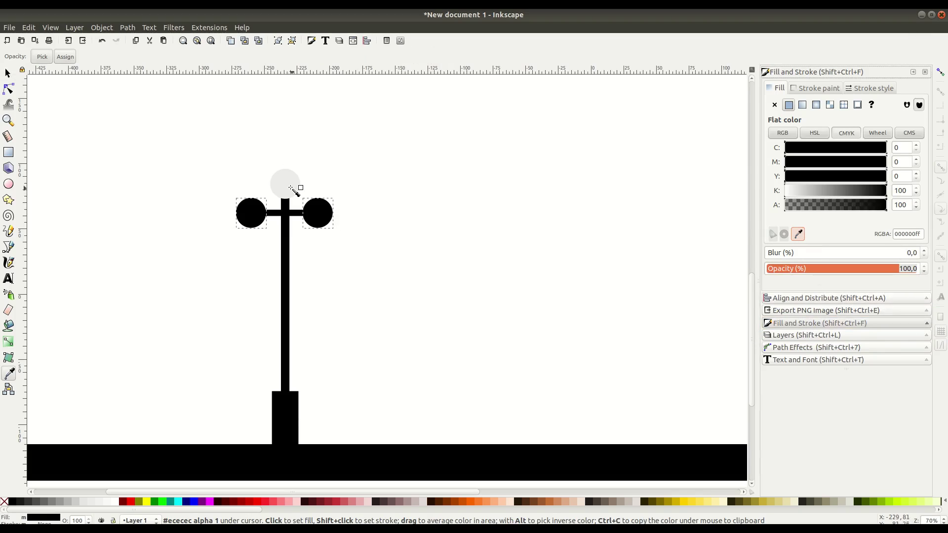
pyautogui.click(293, 190)
# Select all six parts of the street lamp and group them into one object.
pyautogui.press('s')
pyautogui.click(231, 250)
pyautogui.moveTo(211, 154); pyautogui.dragTo(349, 466)
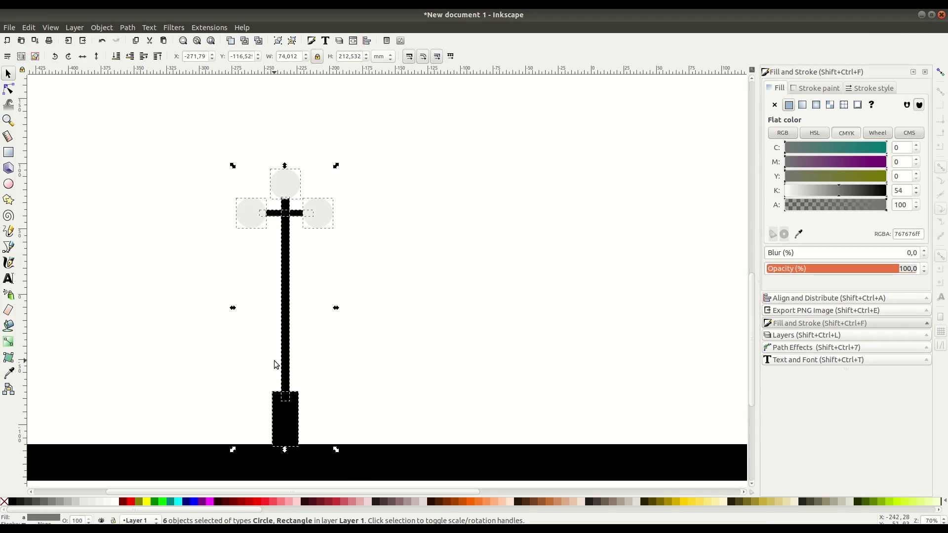
pyautogui.click(101, 27)
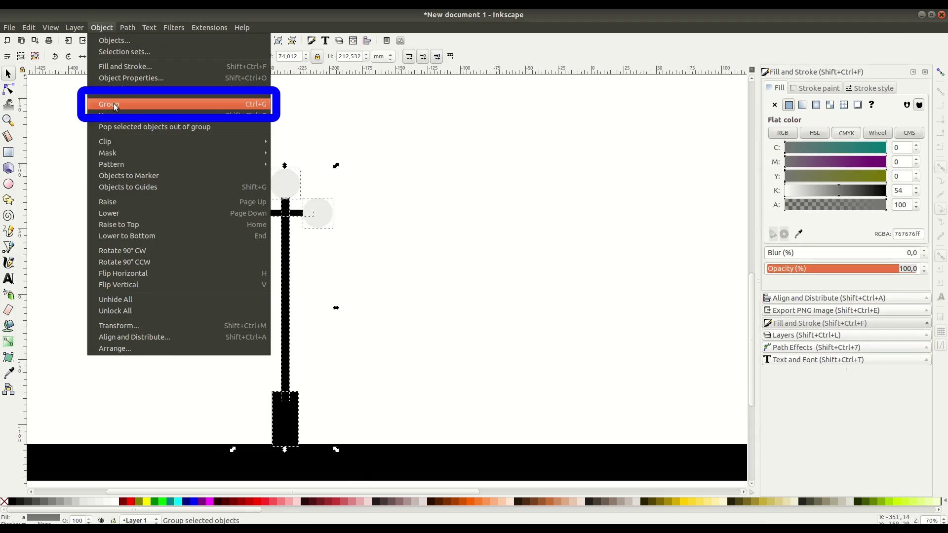
pyautogui.click(113, 105)
pyautogui.press('-')
pyautogui.press('-')
pyautogui.press('-')
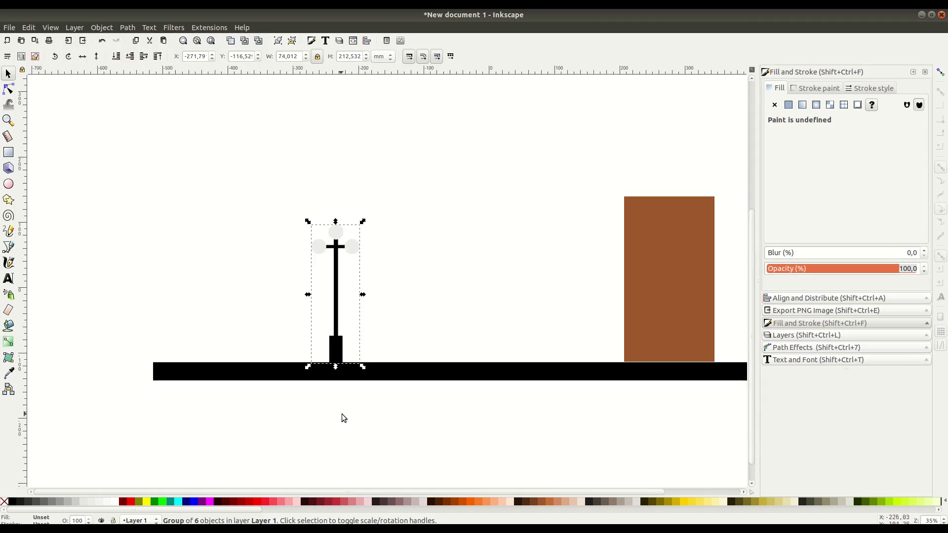
# Scale the street lamp down to about 33 by 96 mm and widen the ground bar on both sides of the building.
pyautogui.moveTo(361, 254); pyautogui.dragTo(342, 295)
pyautogui.click(422, 381)
pyautogui.moveTo(169, 190); pyautogui.dragTo(674, 400)
pyautogui.moveTo(584, 289); pyautogui.dragTo(461, 368)
pyautogui.click(513, 385)
pyautogui.click(535, 437)
pyautogui.moveTo(551, 437); pyautogui.dragTo(721, 436)
# Move the lamp near the left end of the ground and place a duplicate some distance to its right.
pyautogui.click(208, 426)
pyautogui.moveTo(208, 426); pyautogui.dragTo(120, 426)
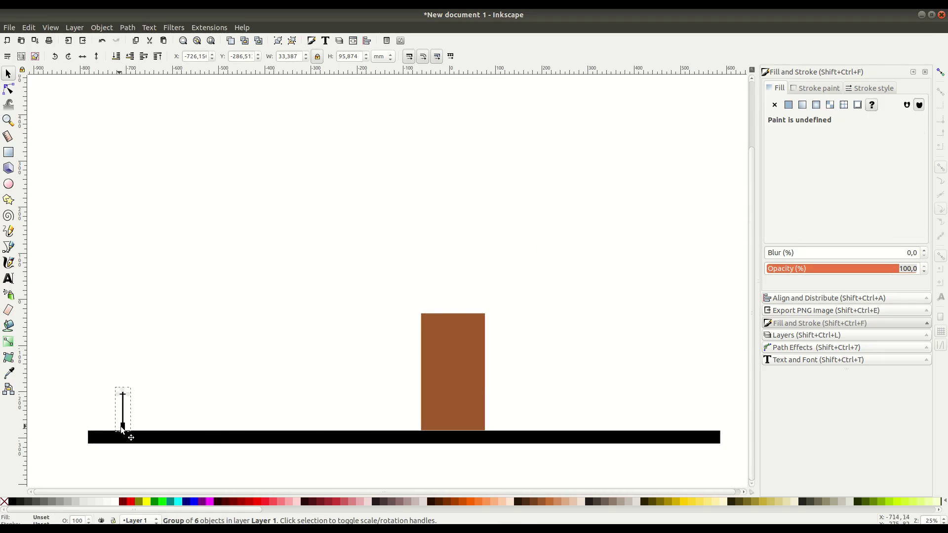
pyautogui.rightClick(121, 427)
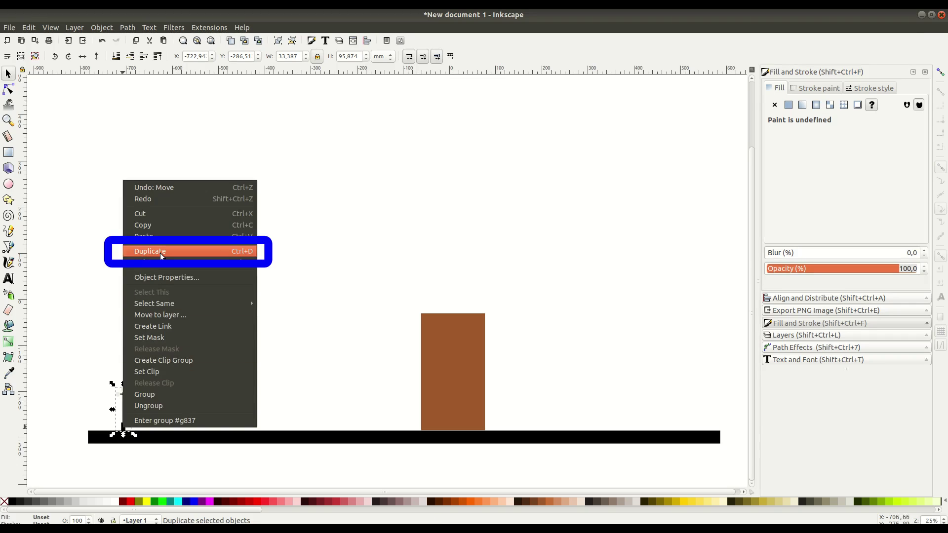
pyautogui.click(160, 253)
pyautogui.moveTo(124, 425); pyautogui.dragTo(211, 432)
# Duplicate the pair of lamps twice along the ground, placing one pair before the building and one pair beyond it.
pyautogui.moveTo(86, 370); pyautogui.dragTo(380, 425)
pyautogui.rightClick(203, 429)
pyautogui.click(242, 253)
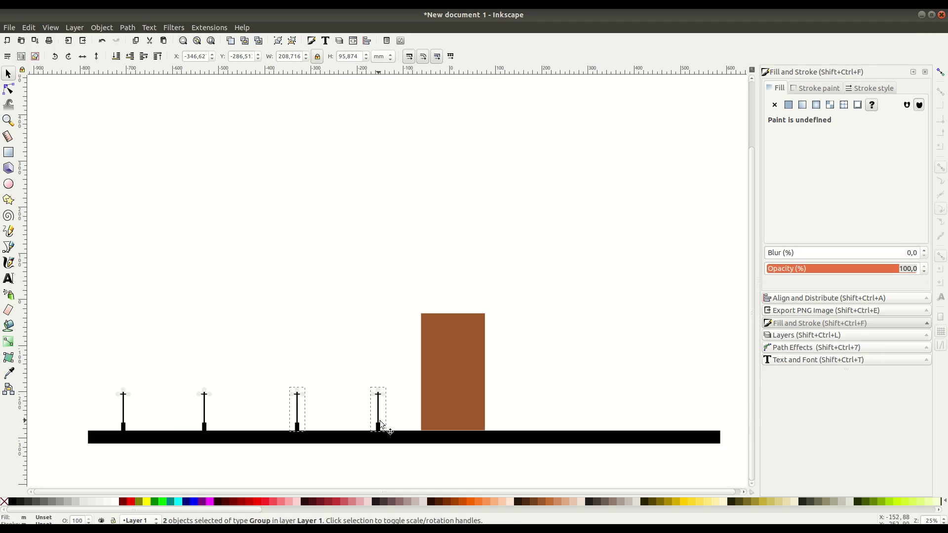
pyautogui.rightClick(298, 429)
pyautogui.click(338, 252)
pyautogui.moveTo(298, 428); pyautogui.dragTo(604, 430)
# Select all six street lamps and distribute them with equal horizontal gaps.
pyautogui.moveTo(102, 347); pyautogui.dragTo(707, 451)
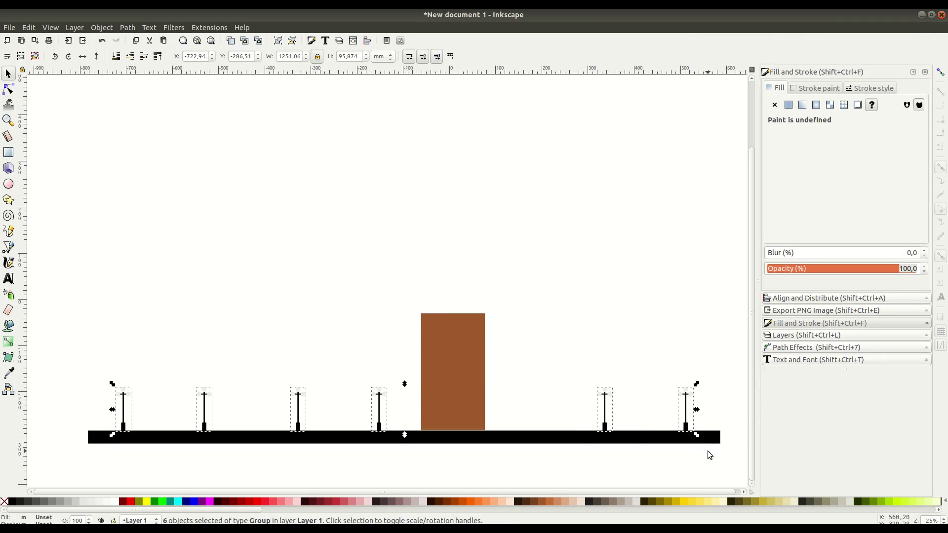
pyautogui.click(795, 298)
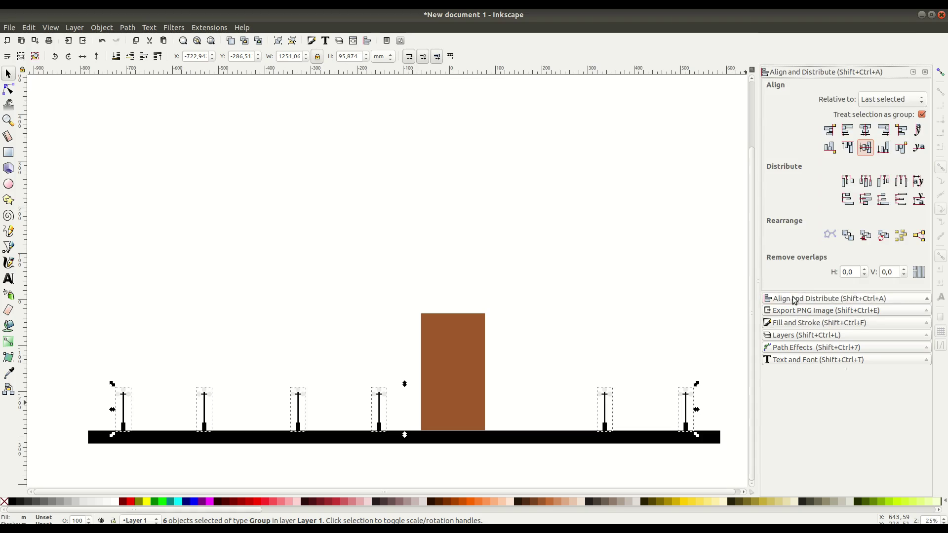
pyautogui.click(901, 182)
pyautogui.click(496, 480)
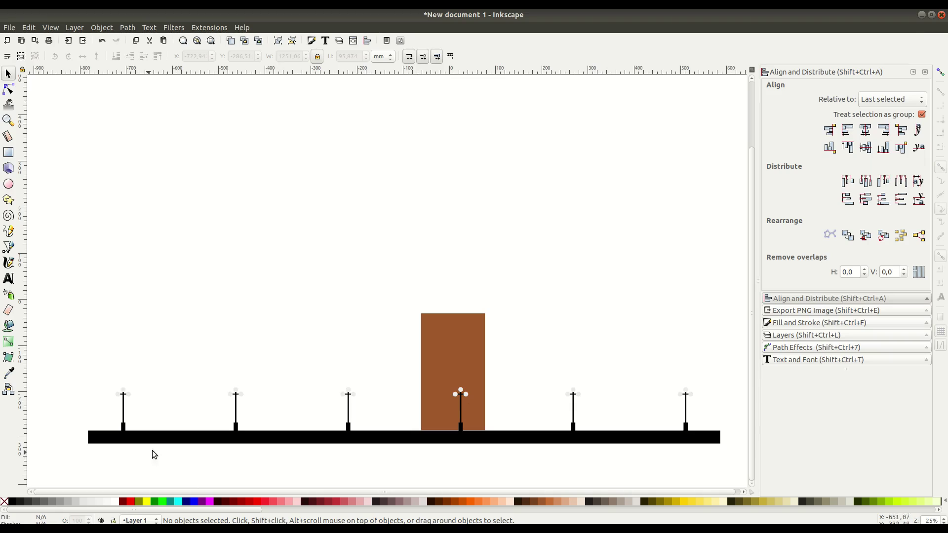
# Draw a circle between the first two lamps and fill it with green.
pyautogui.moveTo(206, 433); pyautogui.dragTo(258, 369)
pyautogui.scroll(2, 258, 370)
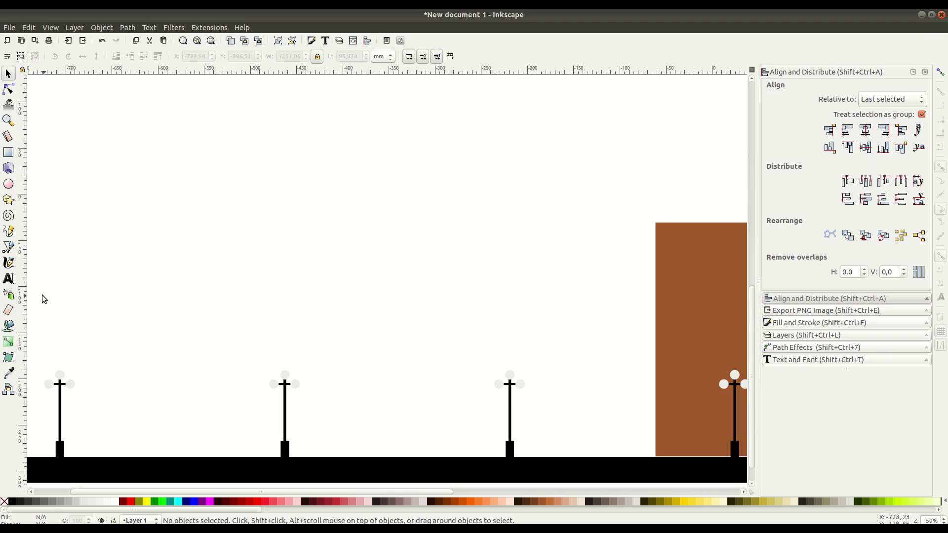
pyautogui.click(8, 183)
pyautogui.moveTo(167, 369)
pyautogui.mouseDown()
pyautogui.moveTo(200, 408)
pyautogui.moveTo(158, 395)
pyautogui.moveTo(167, 379)
pyautogui.moveTo(169, 389)
pyautogui.moveTo(163, 381)
pyautogui.mouseUp()
pyautogui.click(8, 73)
pyautogui.scroll(-3, 321, 501)
pyautogui.click(567, 502)
# Build a bushy tree crown from overlapping, resized duplicates of the green circle, ten circles in total.
pyautogui.rightClick(153, 397)
pyautogui.press('Escape')
pyautogui.rightClick(165, 378)
pyautogui.press('Escape')
pyautogui.moveTo(157, 371); pyautogui.dragTo(181, 402)
pyautogui.rightClick(158, 377)
pyautogui.click(190, 214)
pyautogui.rightClick(156, 373)
pyautogui.click(212, 192)
pyautogui.moveTo(190, 346)
pyautogui.mouseDown()
pyautogui.moveTo(193, 384)
pyautogui.moveTo(174, 340)
pyautogui.mouseUp()
pyautogui.rightClick(179, 407)
pyautogui.click(172, 378)
pyautogui.rightClick(176, 384)
pyautogui.click(201, 381)
pyautogui.keyDown('shift'); pyautogui.click(157, 338); pyautogui.keyUp('shift')
pyautogui.rightClick(153, 341)
pyautogui.click(165, 331)
pyautogui.moveTo(157, 334); pyautogui.dragTo(188, 350)
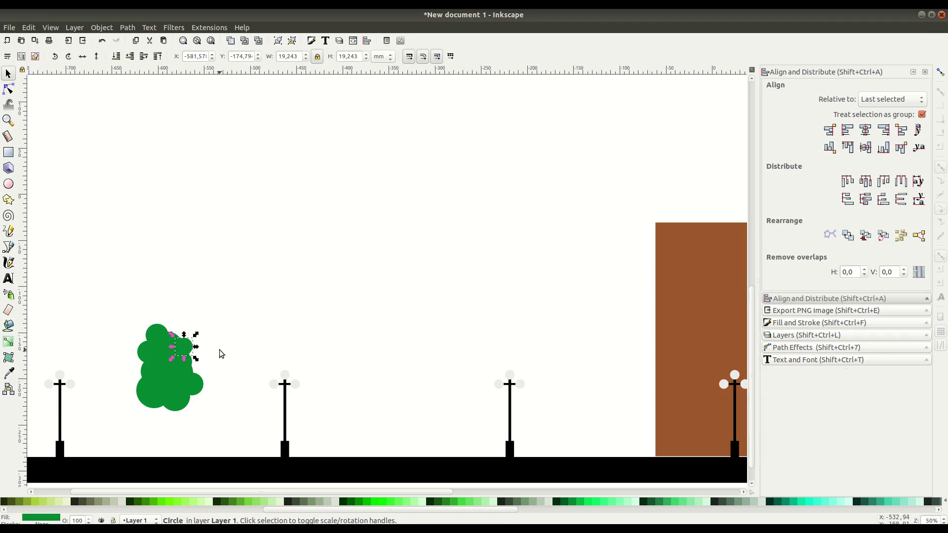
pyautogui.click(195, 364)
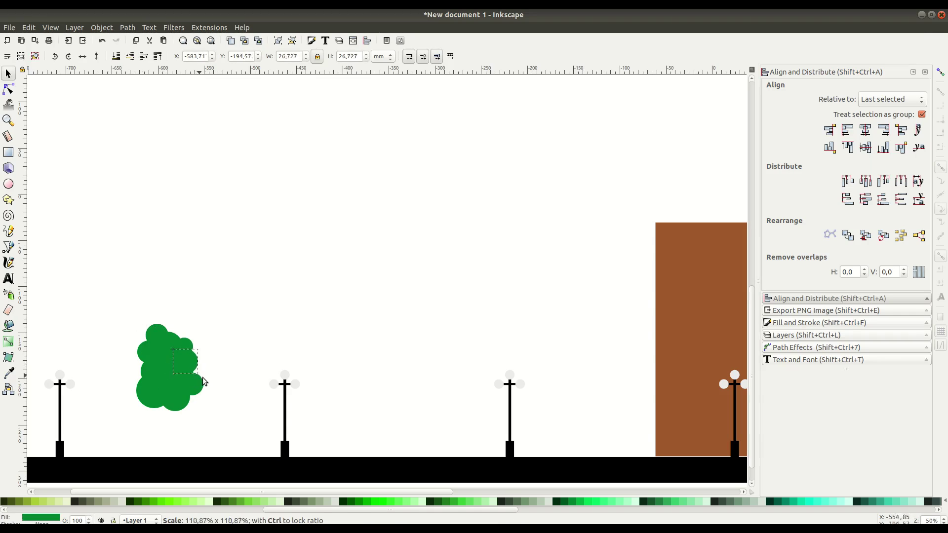
pyautogui.click(201, 408)
# Select all the green crown circles and group them into one object.
pyautogui.moveTo(128, 305); pyautogui.dragTo(228, 431)
pyautogui.click(105, 31)
pyautogui.click(123, 78)
# Draw a closed tree trunk outline about 36 by 100 mm with three branches, reaching from the ground into the crown.
pyautogui.scroll(-3, 213, 338)
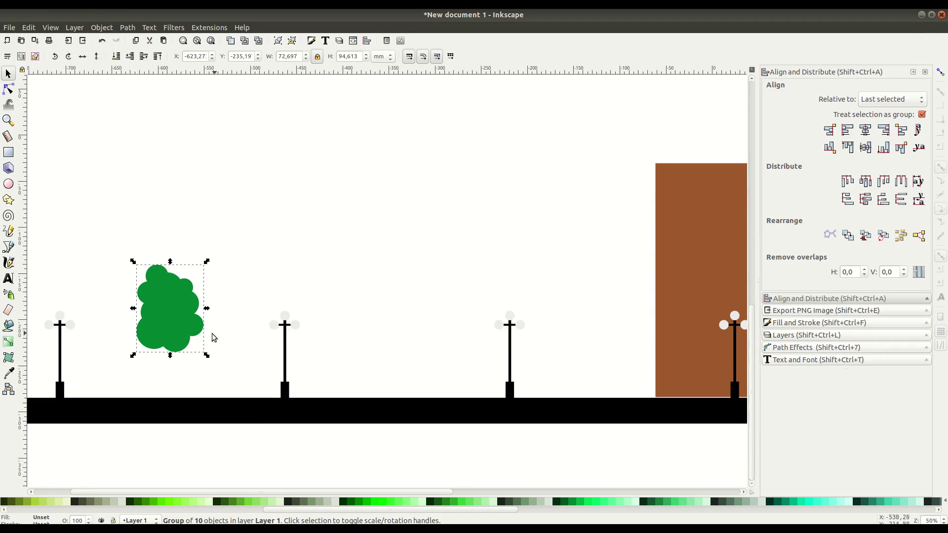
pyautogui.click(9, 248)
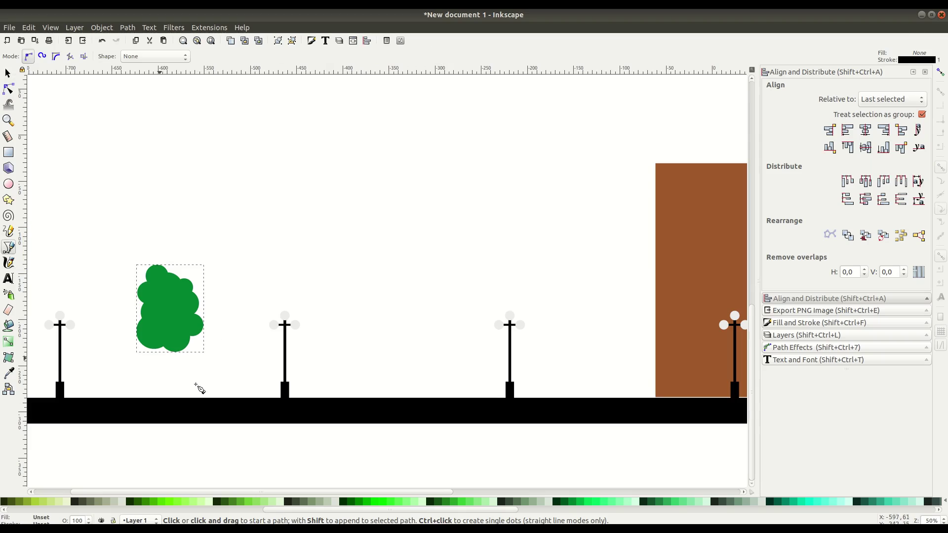
pyautogui.hscroll(-2, 182, 375)
pyautogui.scroll(1, 283, 351)
pyautogui.click(208, 419)
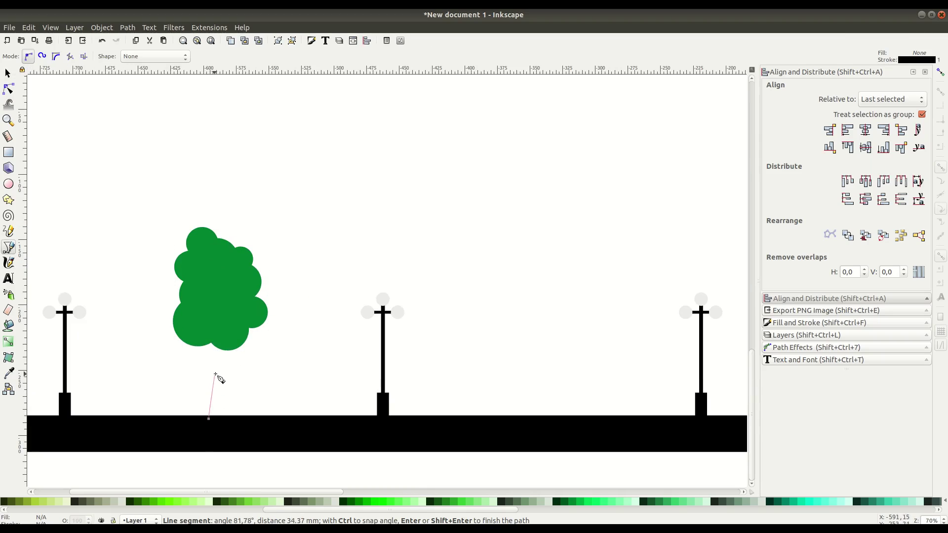
pyautogui.moveTo(200, 321); pyautogui.dragTo(235, 373)
pyautogui.moveTo(230, 418); pyautogui.dragTo(236, 440)
pyautogui.click(210, 420)
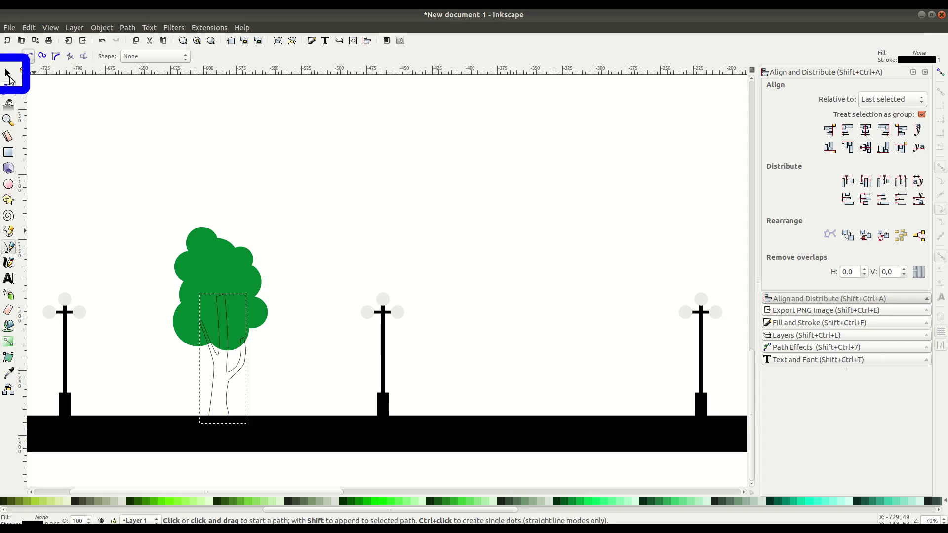
# Remove the trunk's stroke and give it a flat brown fill (#784421).
pyautogui.click(9, 76)
pyautogui.click(807, 323)
pyautogui.click(817, 88)
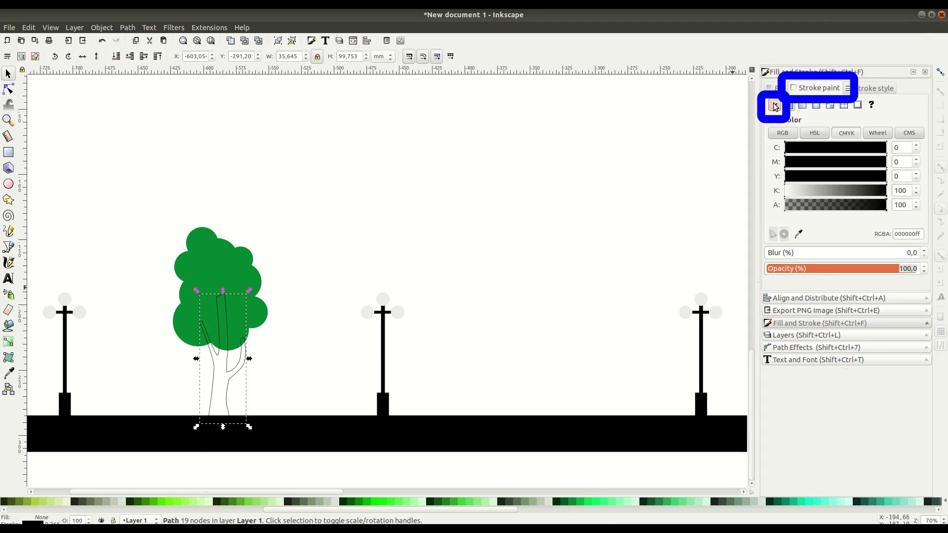
pyautogui.click(773, 106)
pyautogui.click(775, 88)
pyautogui.click(788, 105)
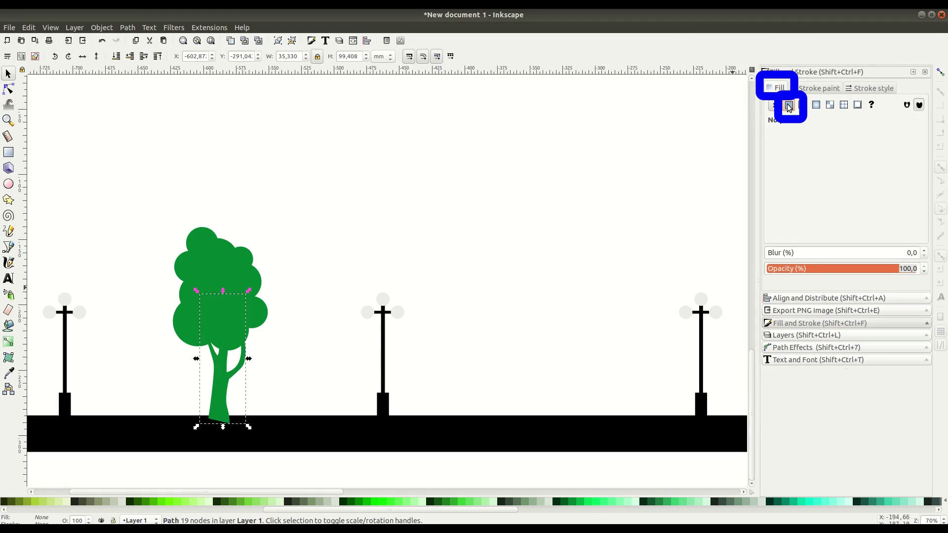
pyautogui.click(788, 106)
pyautogui.scroll(5, 411, 501)
pyautogui.click(411, 501)
# Send the trunk to the bottom of the stack and fit the crown, about 76 mm wide, over a slightly narrower trunk.
pyautogui.moveTo(224, 359); pyautogui.dragTo(224, 360)
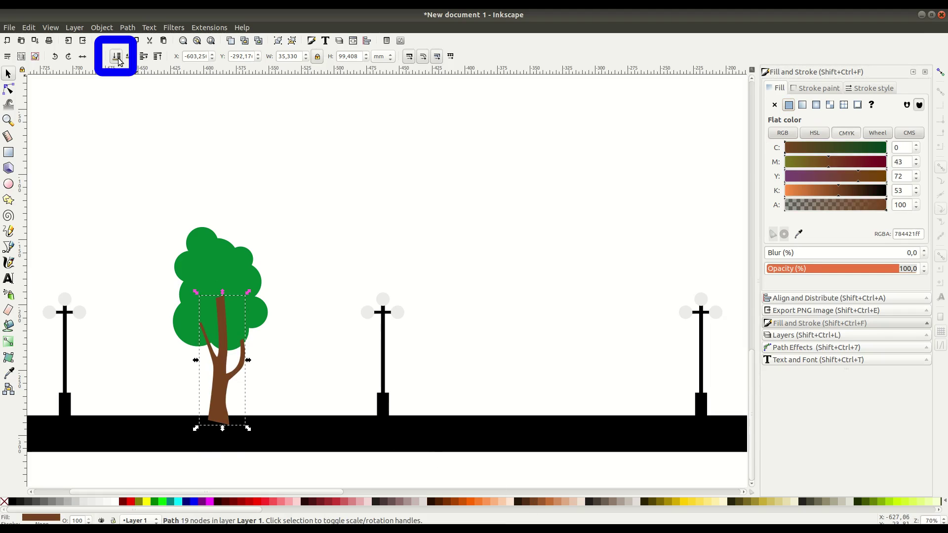
pyautogui.click(116, 57)
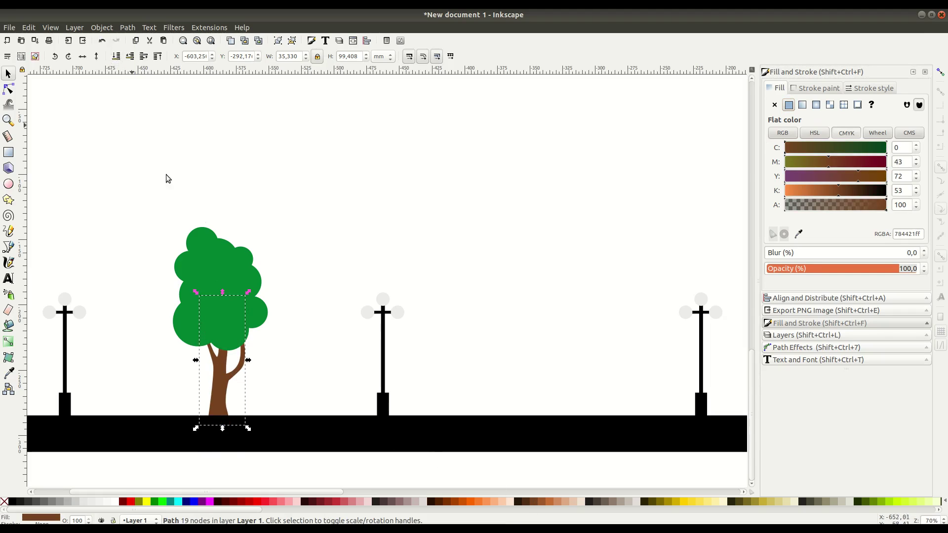
pyautogui.click(246, 366)
pyautogui.click(218, 306)
pyautogui.moveTo(219, 306); pyautogui.dragTo(224, 307)
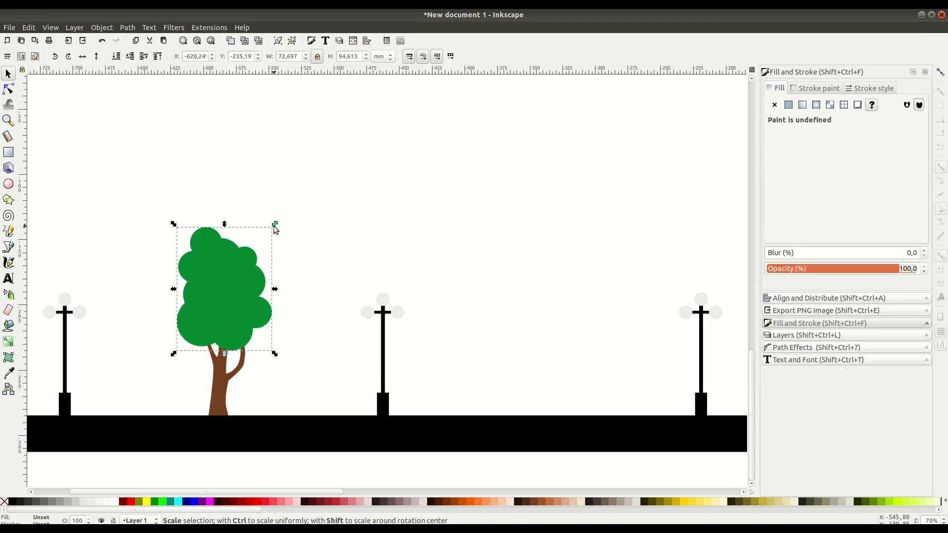
pyautogui.moveTo(274, 226); pyautogui.dragTo(276, 221)
pyautogui.click(224, 382)
pyautogui.moveTo(248, 360); pyautogui.dragTo(246, 360)
# Select the crown and trunk and group them into one tree.
pyautogui.moveTo(158, 207); pyautogui.dragTo(274, 441)
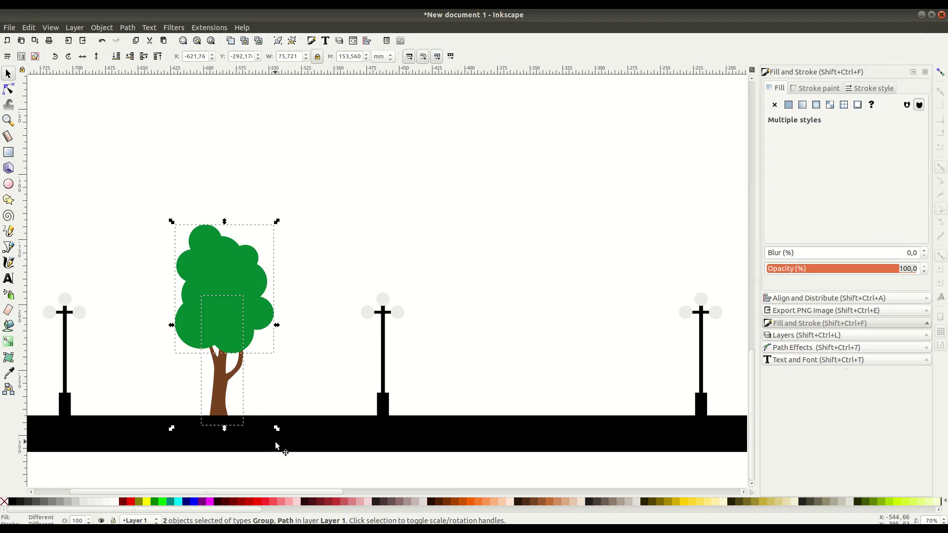
pyautogui.click(101, 27)
pyautogui.click(113, 101)
pyautogui.click(142, 332)
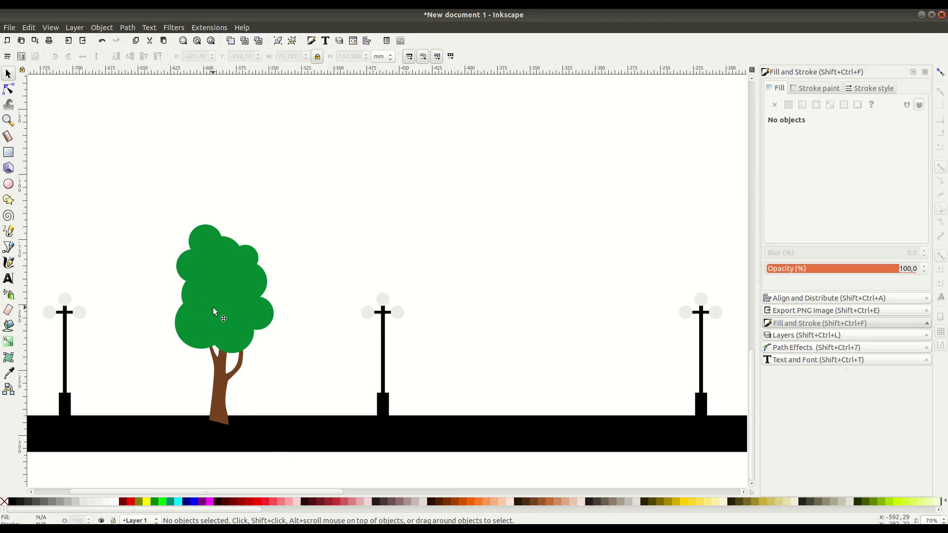
# Scale the tree down to about 70 by 143 mm and place a duplicate beyond the second lamp.
pyautogui.scroll(-3, 212, 307)
pyautogui.click(249, 312)
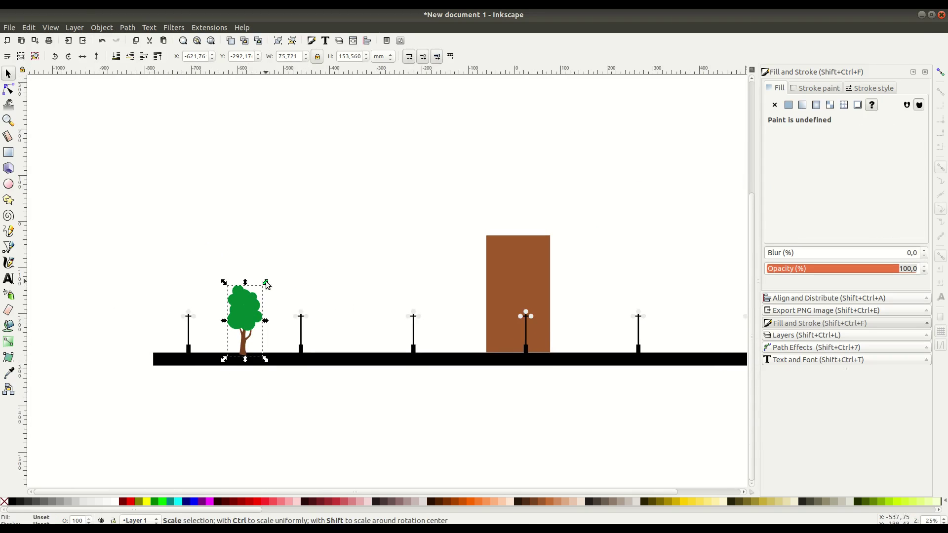
pyautogui.rightClick(246, 320)
pyautogui.click(259, 141)
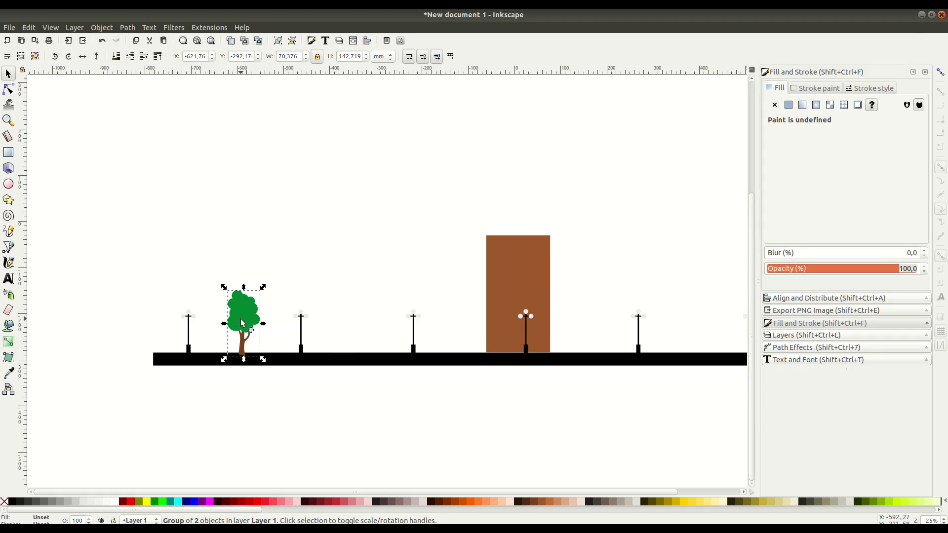
pyautogui.moveTo(247, 323); pyautogui.dragTo(333, 322)
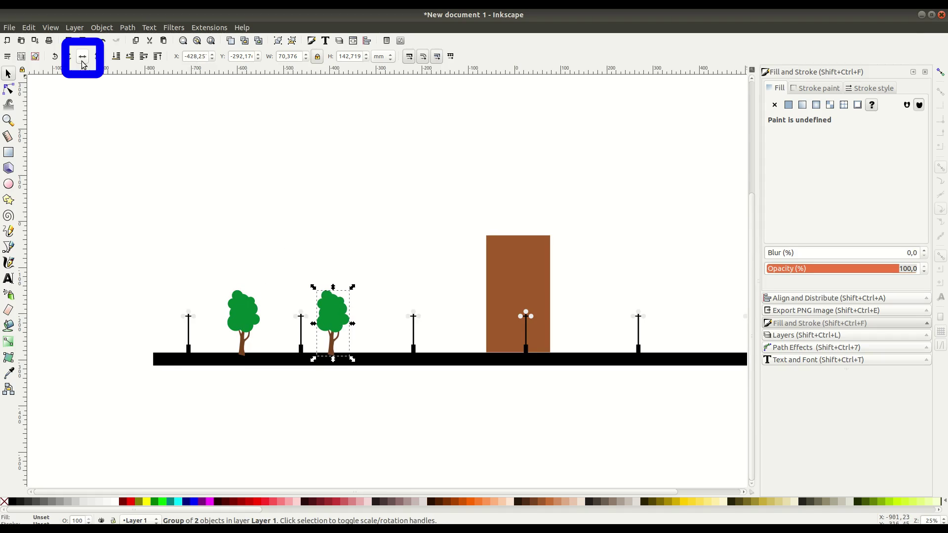
# Flip the duplicate tree horizontally and shrink it to about 59 by 119 mm.
pyautogui.click(82, 61)
pyautogui.moveTo(352, 287); pyautogui.dragTo(347, 297)
pyautogui.click(329, 325)
# Move the large tree close to the first lamp and set the small tree right beside it.
pyautogui.scroll(2, 296, 356)
pyautogui.hscroll(4, 296, 356)
pyautogui.click(178, 372)
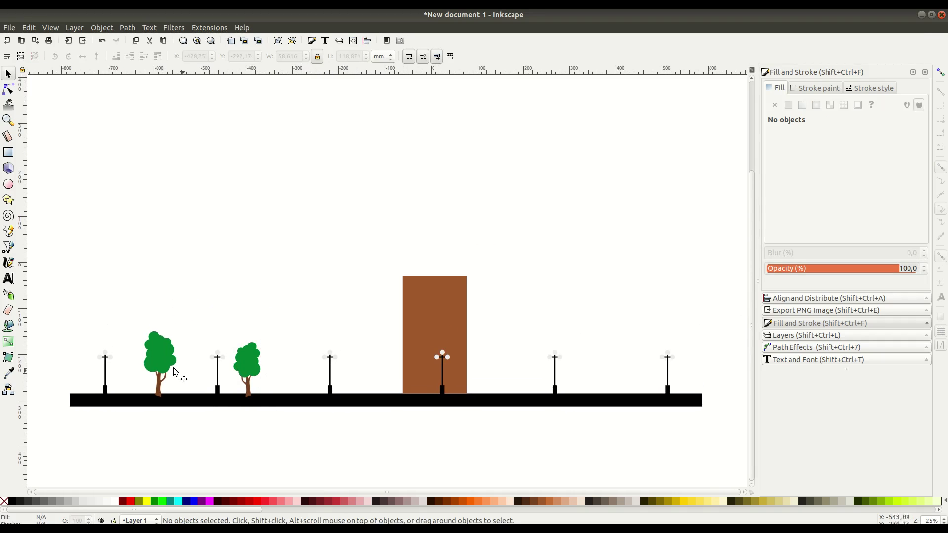
pyautogui.click(141, 366)
pyautogui.moveTo(141, 365); pyautogui.dragTo(134, 365)
pyautogui.moveTo(245, 374); pyautogui.dragTo(166, 373)
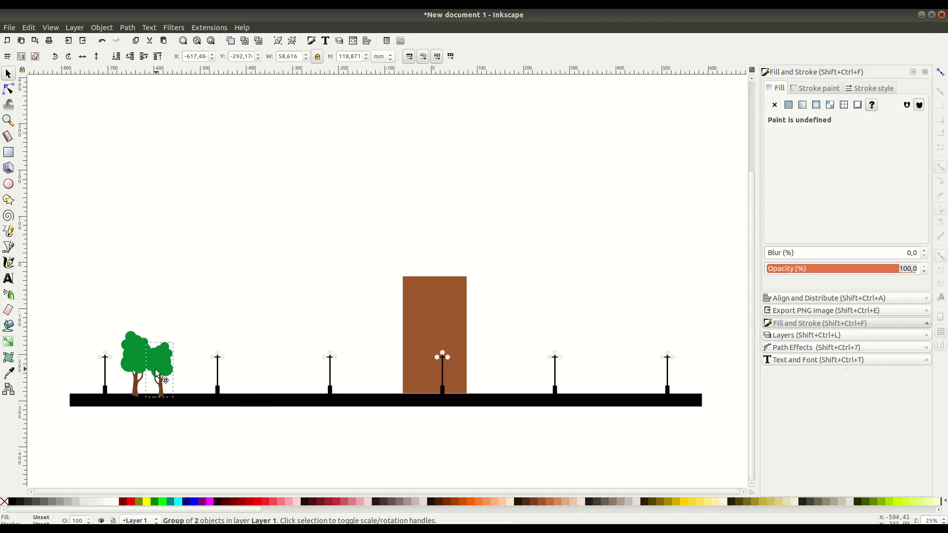
# Duplicate the trees and place a small copy between the last two street lamps.
pyautogui.keyDown('shift'); pyautogui.click(133, 365); pyautogui.keyUp('shift')
pyautogui.rightClick(163, 368)
pyautogui.click(188, 184)
pyautogui.moveTo(158, 368); pyautogui.dragTo(617, 376)
pyautogui.press('Escape')
pyautogui.click(610, 364)
# Position copies of the large tree on either side of the third street lamp.
pyautogui.moveTo(331, 360); pyautogui.dragTo(370, 366)
pyautogui.rightClick(255, 360)
pyautogui.click(276, 181)
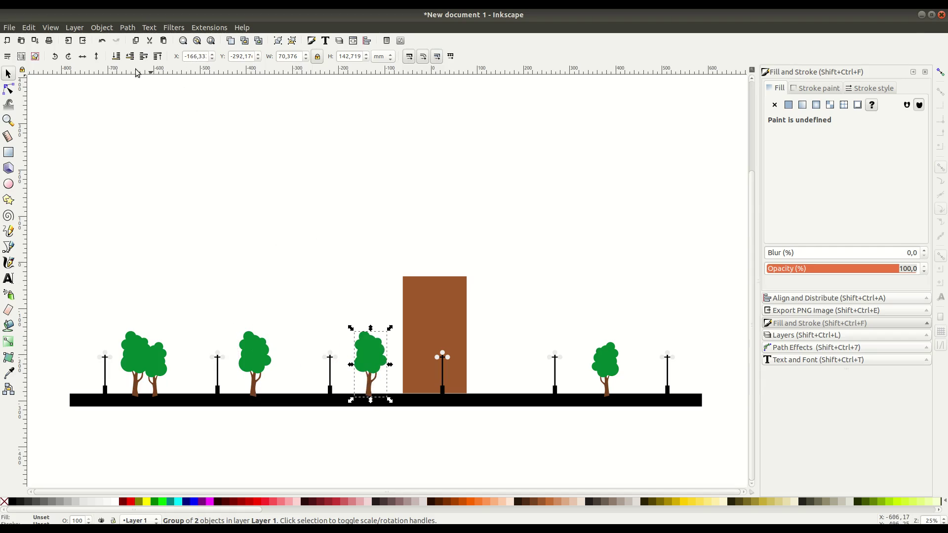
# Shrink the tree before the building to about 55 by 112 mm and place duplicates at the ground's left end and beside the building.
pyautogui.moveTo(388, 327); pyautogui.dragTo(83, 356)
pyautogui.rightClick(368, 367)
pyautogui.click(395, 184)
pyautogui.rightClick(77, 367)
pyautogui.click(121, 181)
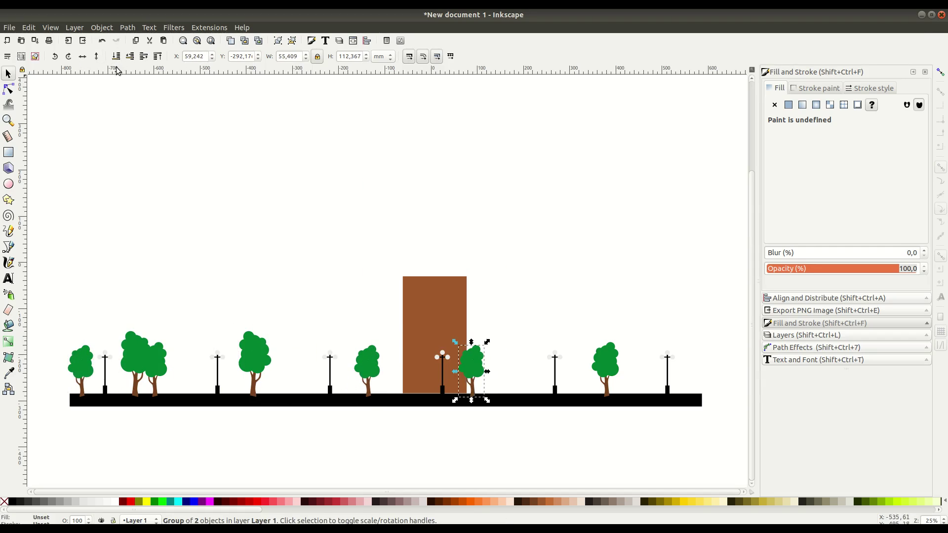
# Duplicate the overlapping tree pair to the fifth lamp and move the small tree there closer to the last lamp.
pyautogui.click(150, 371)
pyautogui.rightClick(134, 365)
pyautogui.click(177, 180)
pyautogui.moveTo(148, 368); pyautogui.dragTo(548, 370)
pyautogui.moveTo(606, 371); pyautogui.dragTo(636, 371)
# Add the remaining copied trees to the selection and lower the selected trees behind the street lamps.
pyautogui.keyDown('shift'); pyautogui.click(534, 358); pyautogui.keyUp('shift')
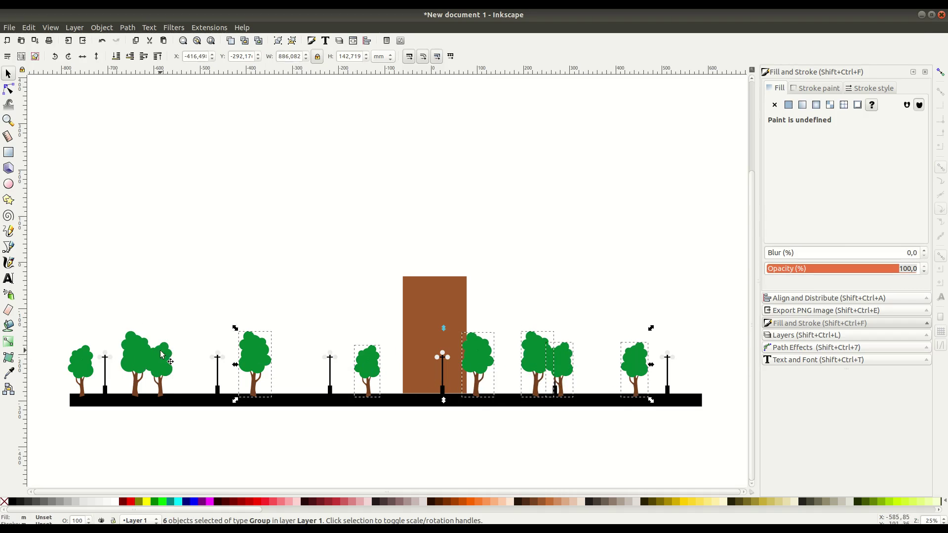
pyautogui.click(101, 28)
pyautogui.click(119, 200)
pyautogui.press('Escape')
# Move the brown building above the street and cap it with a duplicate flattened into a roof slab about 164 by 16 mm.
pyautogui.click(434, 306)
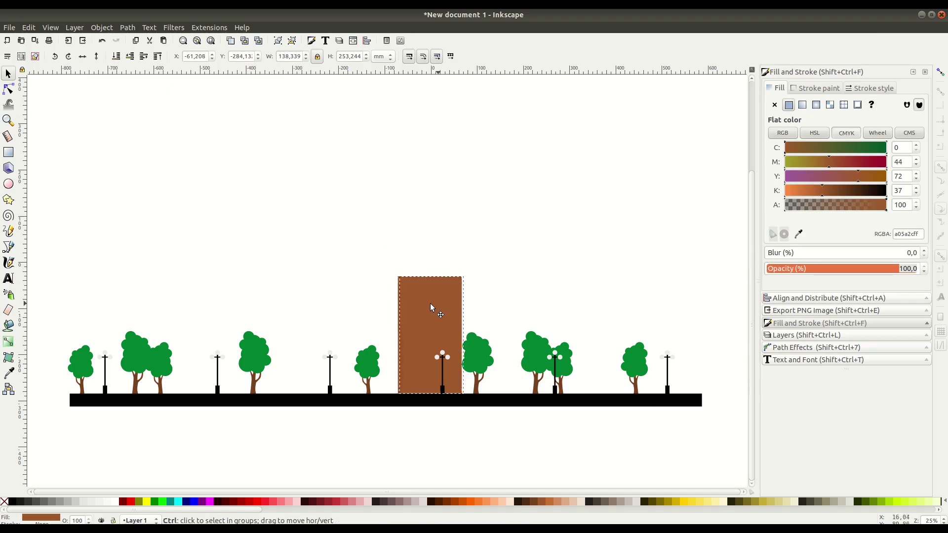
pyautogui.moveTo(428, 304); pyautogui.dragTo(427, 223)
pyautogui.scroll(4, 415, 254)
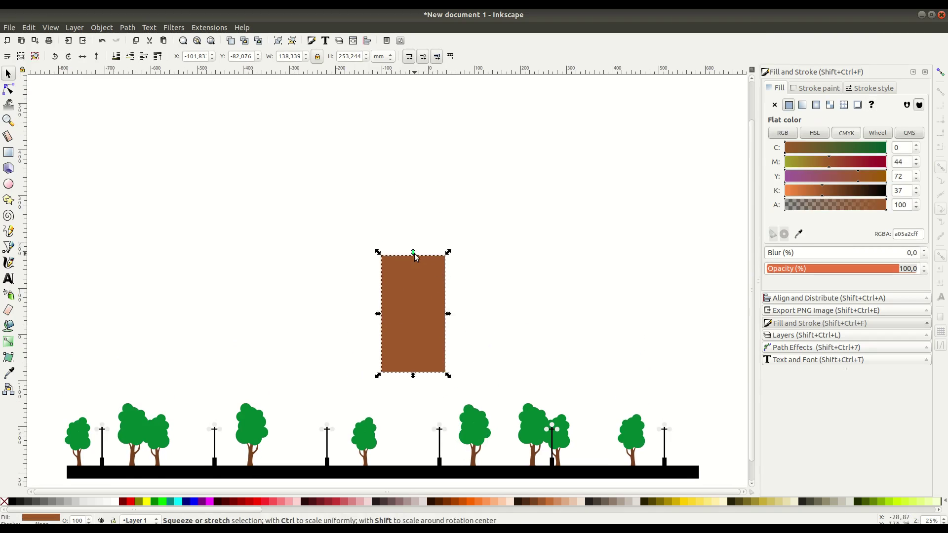
pyautogui.click(413, 375)
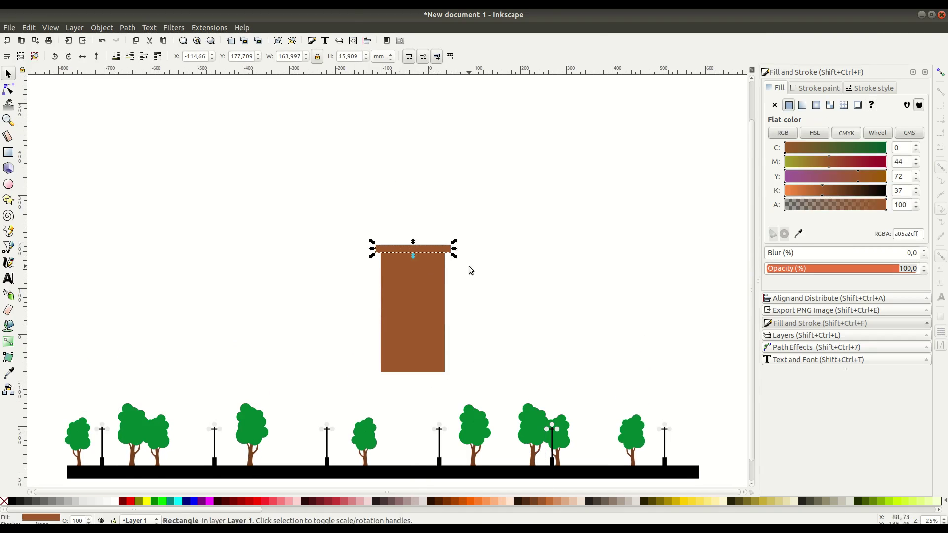
pyautogui.click(469, 271)
# Turn a duplicate of the building block into a black shadow strip about 31 mm high under the roof slab, at 37% opacity.
pyautogui.scroll(-1, 535, 278)
pyautogui.scroll(1, 424, 257)
pyautogui.click(450, 327)
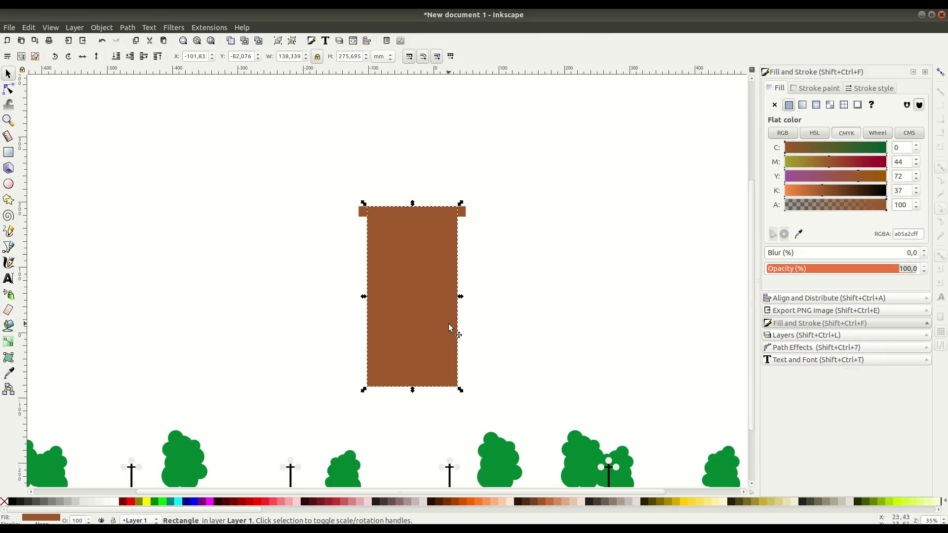
pyautogui.click(14, 501)
pyautogui.moveTo(413, 390); pyautogui.dragTo(415, 237)
pyautogui.click(130, 58)
pyautogui.moveTo(889, 270); pyautogui.dragTo(630, 267)
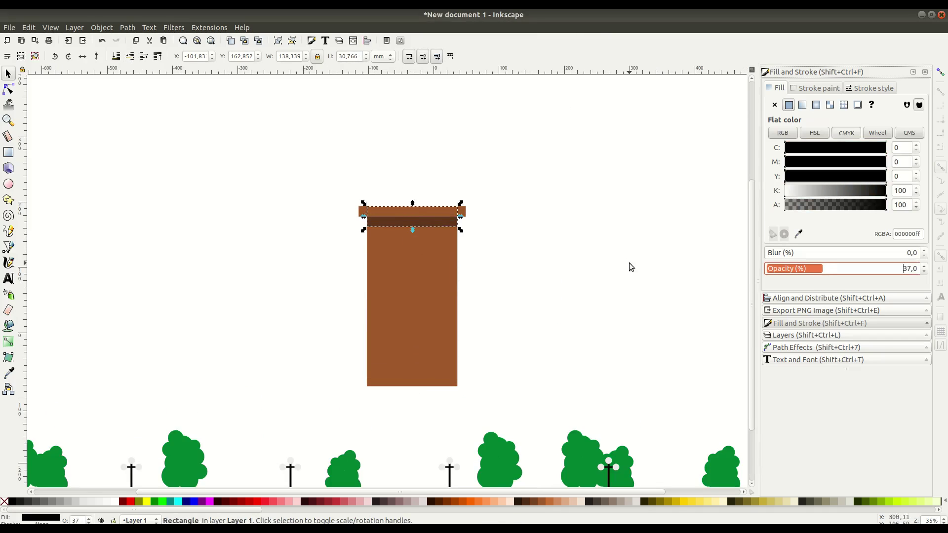
# Duplicate the roof slab and reshape the copy into a narrower, taller block on top of it.
pyautogui.click(501, 267)
pyautogui.rightClick(413, 212)
pyautogui.press('Escape')
pyautogui.moveTo(412, 220)
pyautogui.mouseDown()
pyautogui.moveTo(412, 197)
pyautogui.moveTo(382, 195)
pyautogui.moveTo(436, 190)
pyautogui.mouseUp()
# Add a small box and two thin vertical pipes on top of the rooftop block.
pyautogui.click(484, 227)
pyautogui.press('r')
pyautogui.press('s')
pyautogui.hotkey('ctrl', 'd')
pyautogui.press('r')
pyautogui.press('s')
pyautogui.press('Escape')
# Give the rooftop block a slightly lighter brown fill.
pyautogui.click(405, 200)
pyautogui.moveTo(820, 194); pyautogui.dragTo(813, 194)
pyautogui.moveTo(359, 153); pyautogui.dragTo(407, 243)
pyautogui.press('Escape')
# Make a horizontal facade strip about 128 mm wide in darker brown (#804823) and duplicate it in rows down the building.
pyautogui.click(439, 330)
pyautogui.moveTo(830, 197); pyautogui.dragTo(835, 197)
pyautogui.moveTo(435, 240); pyautogui.dragTo(430, 352)
pyautogui.rightClick(435, 240)
pyautogui.click(459, 281)
pyautogui.rightClick(408, 322)
pyautogui.click(454, 156)
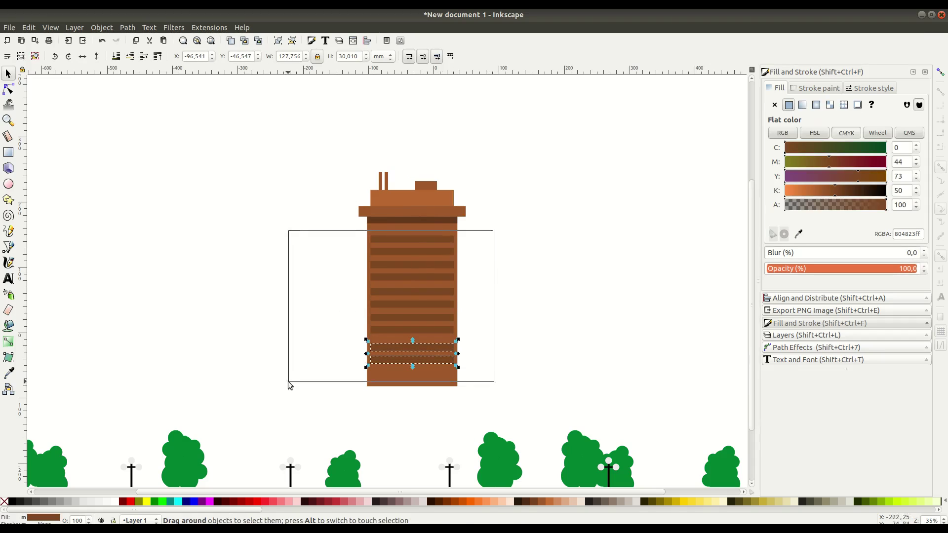
# Distribute the dark facade strips evenly down the front of the brown building.
pyautogui.moveTo(290, 385); pyautogui.dragTo(290, 385)
pyautogui.hotkey('shift', 'ctrl', 'a')
pyautogui.click(499, 170)
# Group all parts of the brown building and move it down onto the ground bar behind the tree.
pyautogui.moveTo(499, 169); pyautogui.dragTo(345, 398)
pyautogui.click(101, 27)
pyautogui.click(109, 84)
pyautogui.scroll(-3, 365, 287)
pyautogui.moveTo(384, 222); pyautogui.dragTo(331, 354)
pyautogui.click(259, 346)
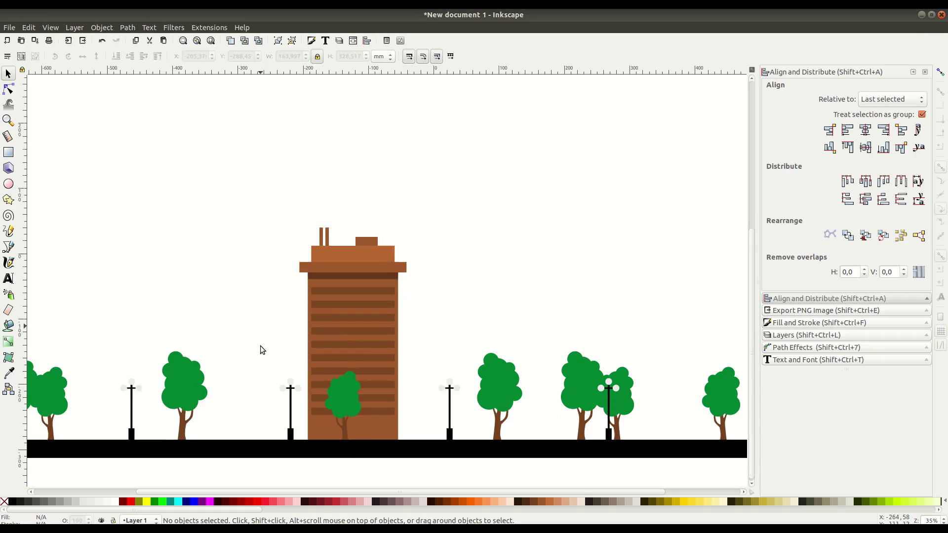
# Draw a tall grey-brown tower rectangle about 69 mm wide and 454 mm tall, well to the left of the brown building.
pyautogui.scroll(-1, 262, 350)
pyautogui.hscroll(-4, 262, 350)
pyautogui.press('r')
pyautogui.moveTo(171, 127); pyautogui.dragTo(216, 423)
pyautogui.scroll(1, 217, 423)
pyautogui.hscroll(-4, 216, 423)
pyautogui.press('s')
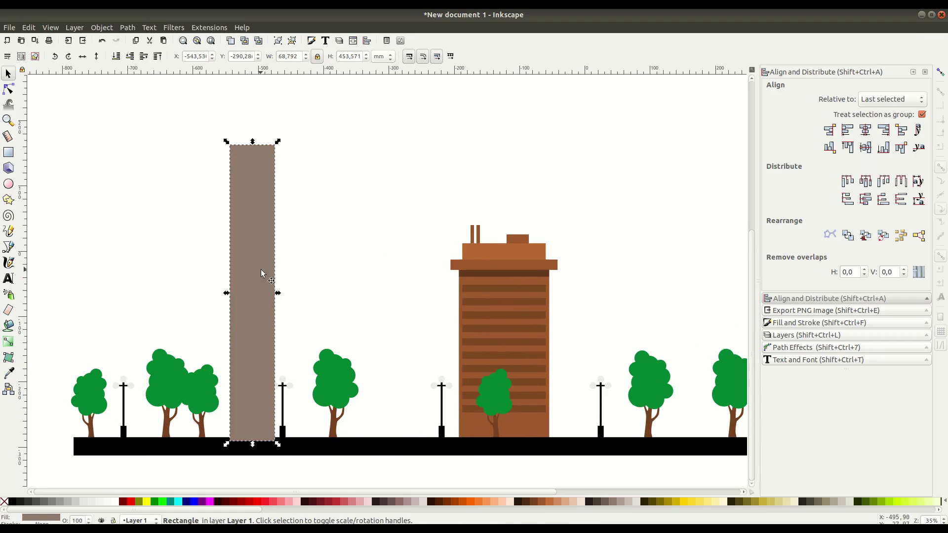
# Add a slightly wider cap slab, about 77 mm wide, across the top of the grey-brown tower.
pyautogui.press('r')
pyautogui.moveTo(223, 132)
pyautogui.mouseDown()
pyautogui.moveTo(289, 149)
pyautogui.moveTo(265, 260)
pyautogui.moveTo(269, 239)
pyautogui.mouseUp()
pyautogui.scroll(1, 242, 159)
pyautogui.hscroll(-1, 243, 159)
pyautogui.press('s')
pyautogui.click(277, 219)
# Make a row of four narrow white vertical strips, about 13 mm by 143 mm each, on the upper part of the tower.
pyautogui.press('r')
pyautogui.press('s')
pyautogui.rightClick(283, 235)
pyautogui.click(317, 307)
pyautogui.hotkey('ctrl', 'g')
pyautogui.keyDown('shift'); pyautogui.click(284, 292); pyautogui.keyUp('shift')
pyautogui.press('Escape')
# Draw a white horizontal window strip about 48 mm by 10 mm below the vertical strips and duplicate it in rows down the tower.
pyautogui.press('r')
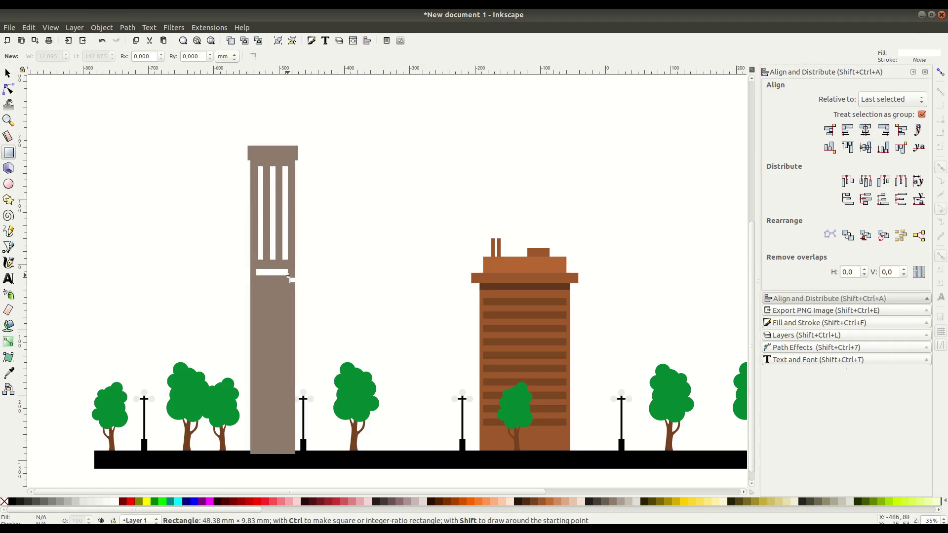
pyautogui.press('s')
pyautogui.rightClick(270, 271)
pyautogui.click(297, 339)
pyautogui.keyDown('shift'); pyautogui.click(279, 273); pyautogui.keyUp('shift')
pyautogui.rightClick(279, 276)
pyautogui.moveTo(269, 271); pyautogui.dragTo(274, 418)
pyautogui.click(305, 343)
pyautogui.rightClick(284, 295)
pyautogui.click(301, 163)
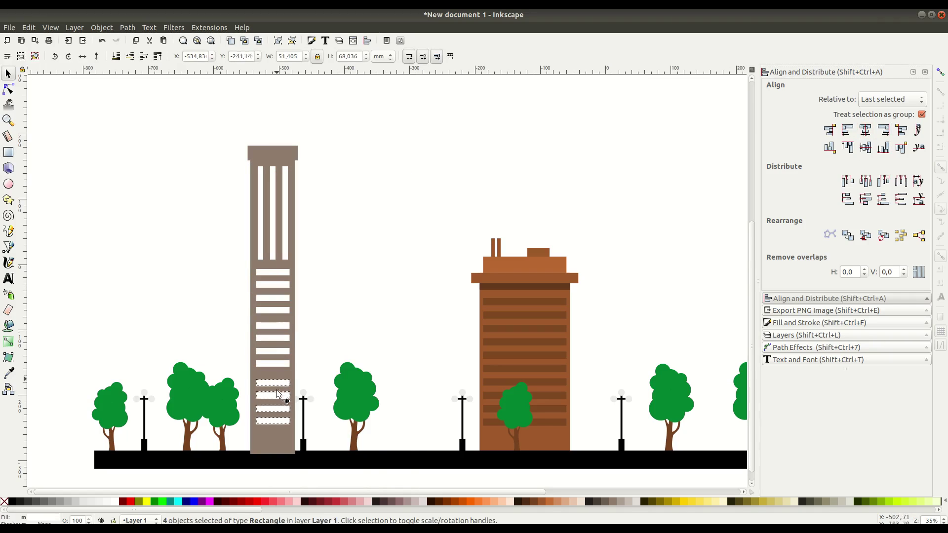
# Distribute the tower's white horizontal strips with equal vertical gaps and group them.
pyautogui.click(901, 202)
pyautogui.click(102, 27)
pyautogui.click(117, 102)
pyautogui.click(179, 218)
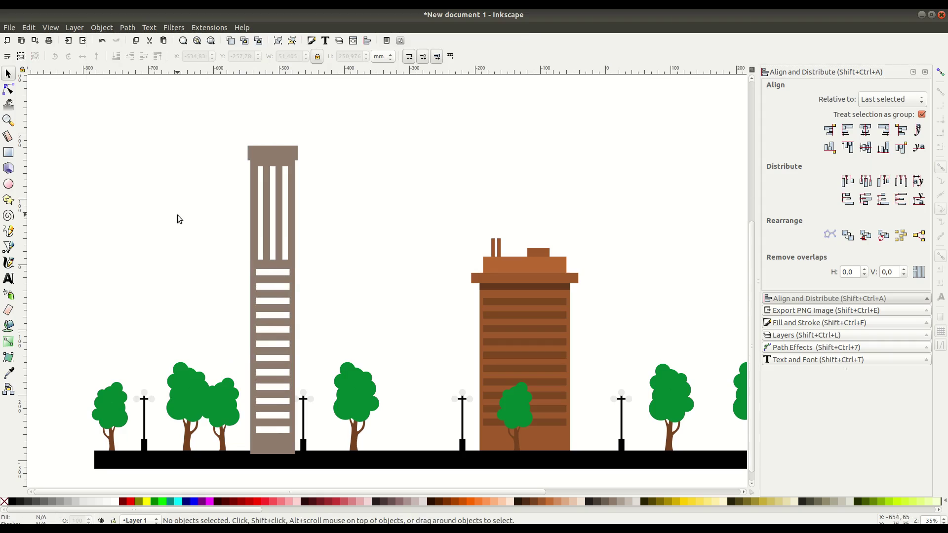
# Give the tower's cap slab a lighter grey-brown fill (#b09787).
pyautogui.click(272, 152)
pyautogui.hotkey('shift', 'ctrl', 'f')
pyautogui.click(378, 190)
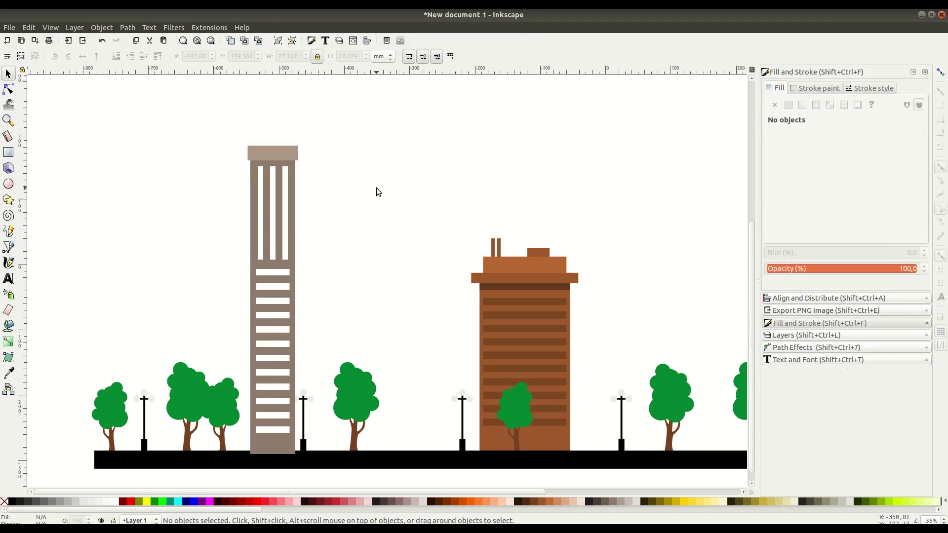
# Draw a three-cornered polygon about 73 mm wide in empty space beside the tower.
pyautogui.scroll(3, 379, 190)
pyautogui.click(9, 199)
pyautogui.moveTo(155, 182); pyautogui.dragTo(155, 182)
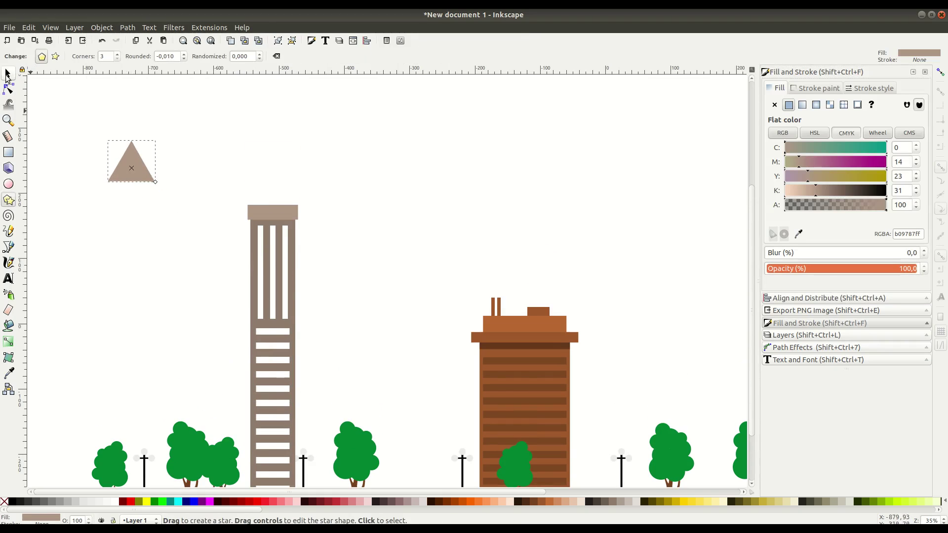
pyautogui.press('s')
pyautogui.press('3')
pyautogui.click(368, 327)
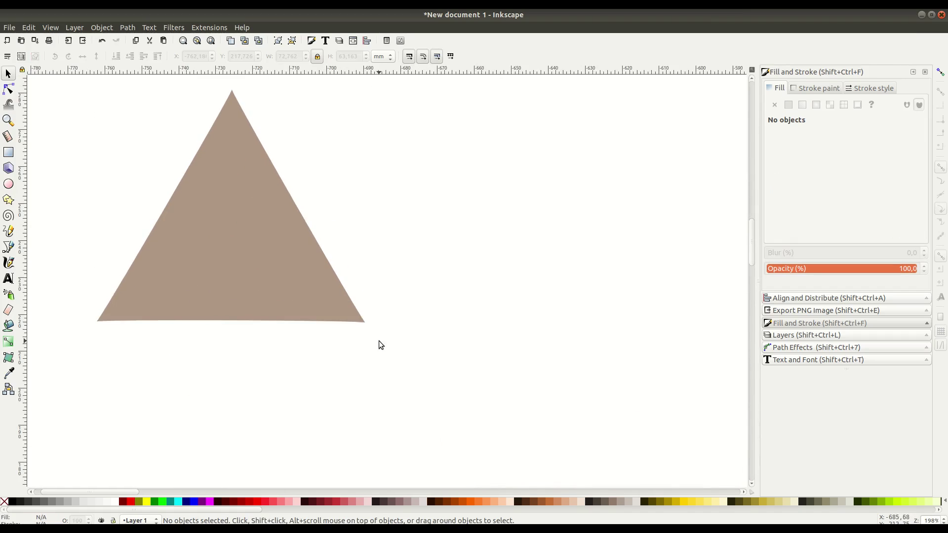
# Narrow the triangle, move it onto the tower's cap slab and stretch it upward into a tall spire.
pyautogui.scroll(-3, 266, 259)
pyautogui.click(265, 260)
pyautogui.moveTo(316, 249); pyautogui.dragTo(286, 249)
pyautogui.moveTo(270, 215); pyautogui.dragTo(553, 274)
pyautogui.moveTo(547, 260); pyautogui.dragTo(546, 84)
pyautogui.moveTo(575, 220); pyautogui.dragTo(588, 220)
pyautogui.hscroll(5, 543, 247)
# Center the spire horizontally on the tower's cap slab.
pyautogui.scroll(-2, 462, 277)
pyautogui.scroll(-2, 386, 295)
pyautogui.keyDown('shift'); pyautogui.click(386, 295); pyautogui.keyUp('shift')
pyautogui.click(834, 298)
pyautogui.click(587, 251)
# Group the spire, cap slab, window strips and body of the tower into one object.
pyautogui.press('-')
pyautogui.press('-')
pyautogui.press('-')
pyautogui.moveTo(361, 140); pyautogui.dragTo(380, 200)
pyautogui.moveTo(403, 466); pyautogui.dragTo(403, 466)
pyautogui.click(102, 27)
pyautogui.click(198, 100)
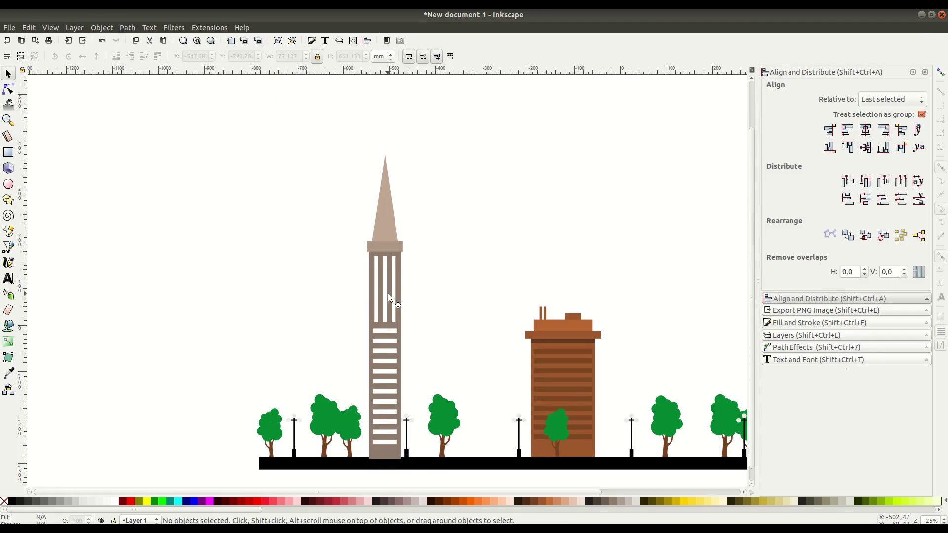
# Move the spired tower left along the ground bar and place it behind the trees.
pyautogui.moveTo(387, 294); pyautogui.dragTo(342, 293)
pyautogui.press('Escape')
pyautogui.moveTo(340, 257); pyautogui.dragTo(316, 254)
pyautogui.click(385, 258)
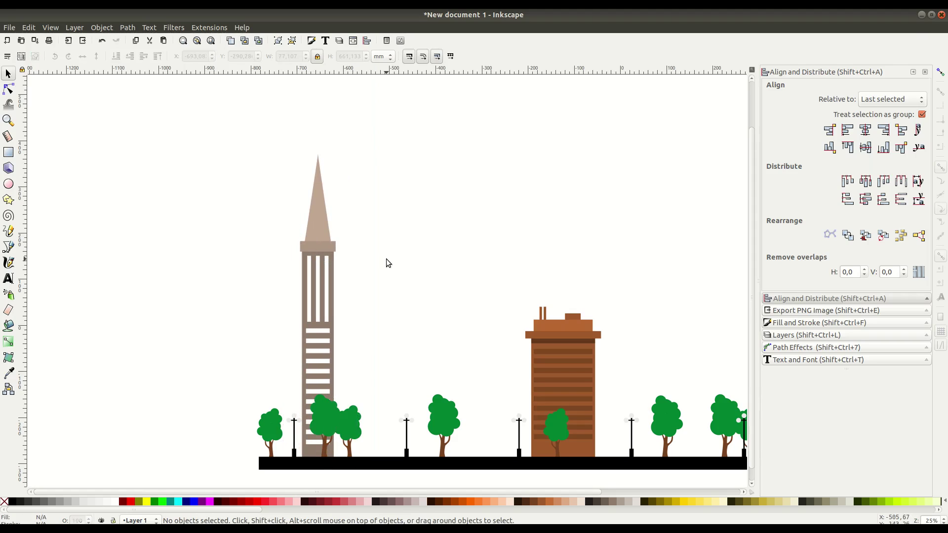
# Draw a large upright rectangle between the tower and the brown building and fill it pink.
pyautogui.click(8, 153)
pyautogui.moveTo(350, 158); pyautogui.dragTo(447, 379)
pyautogui.click(284, 502)
# Convert the pink rectangle to a path and raise its upper-right node about 120 mm for a slanted roof.
pyautogui.click(9, 89)
pyautogui.click(128, 27)
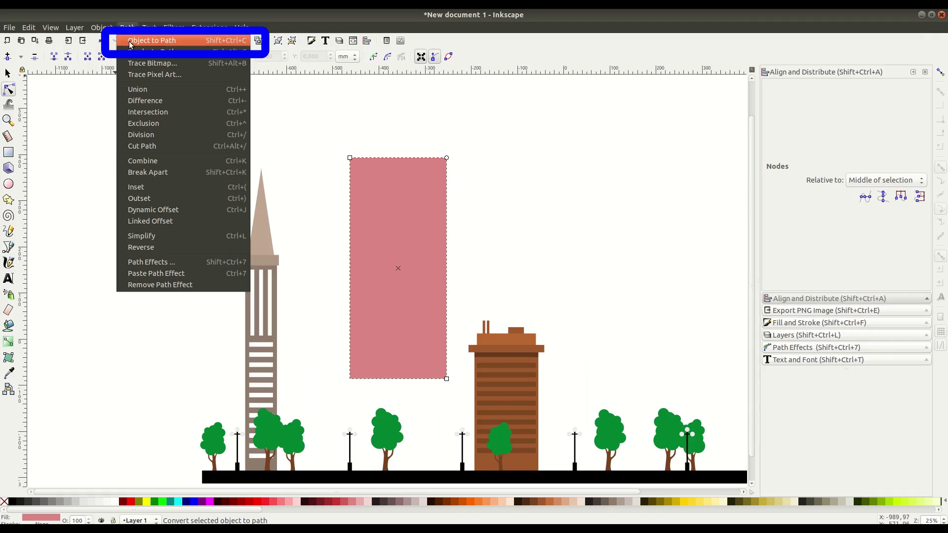
pyautogui.click(131, 41)
pyautogui.moveTo(447, 158); pyautogui.dragTo(451, 105)
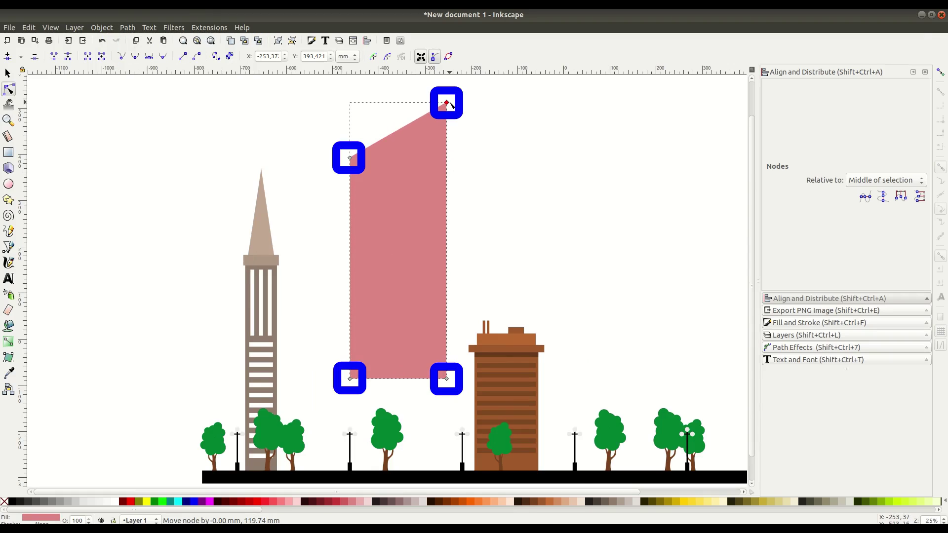
# Draw a small pink block about 22 mm by 28 mm, set it on the slanted roof and place a copy farther up the slope.
pyautogui.press('r')
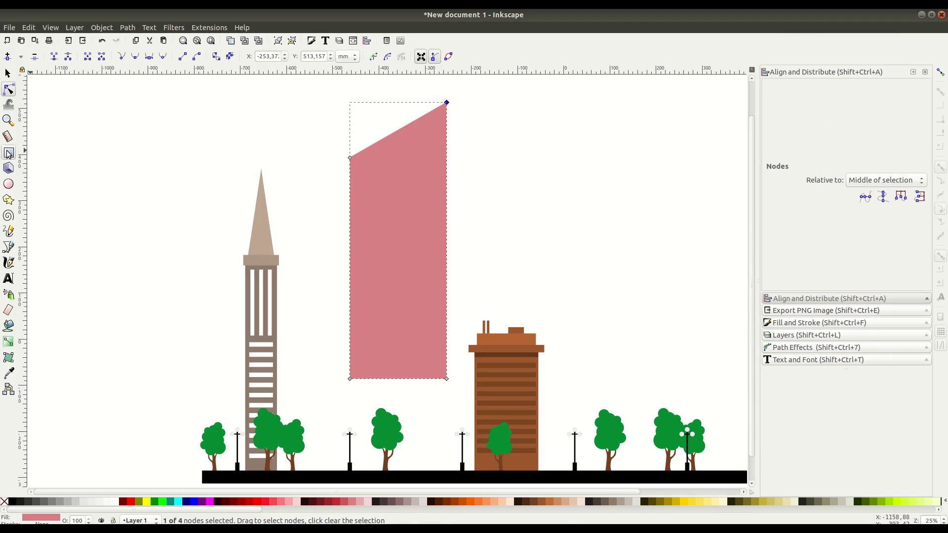
pyautogui.moveTo(306, 159); pyautogui.dragTo(315, 172)
pyautogui.press('s')
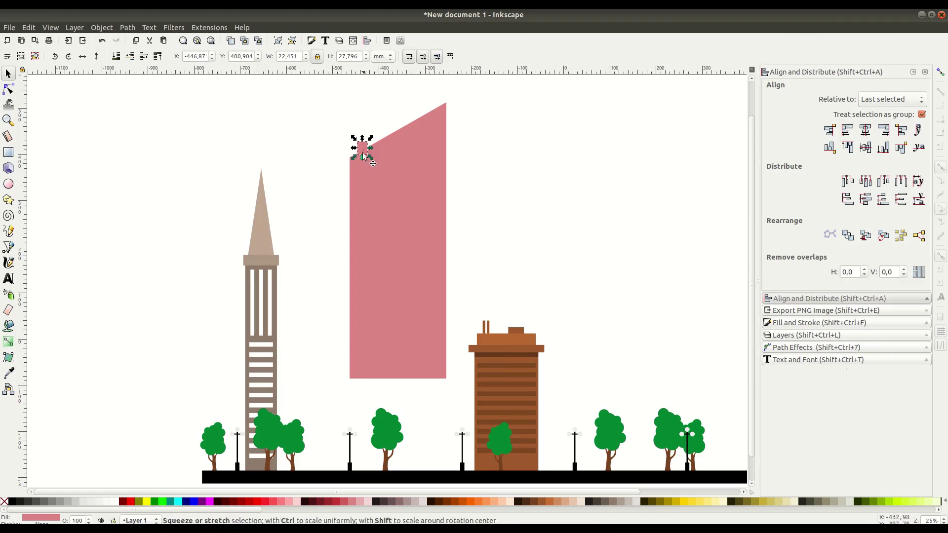
pyautogui.click(314, 174)
# Draw a white window about 28 mm by 37 mm and place it near the pink building's upper-left corner.
pyautogui.click(9, 153)
pyautogui.moveTo(303, 198); pyautogui.dragTo(316, 213)
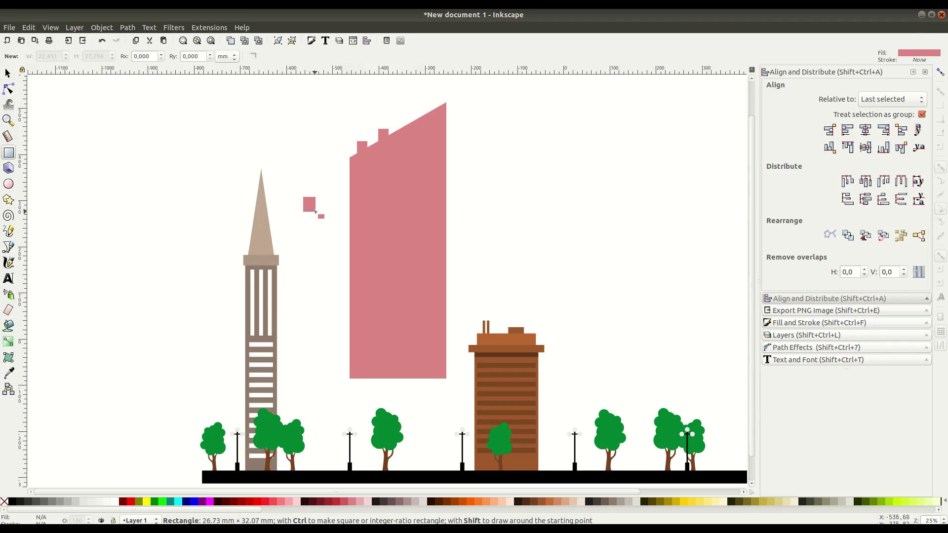
pyautogui.press('s')
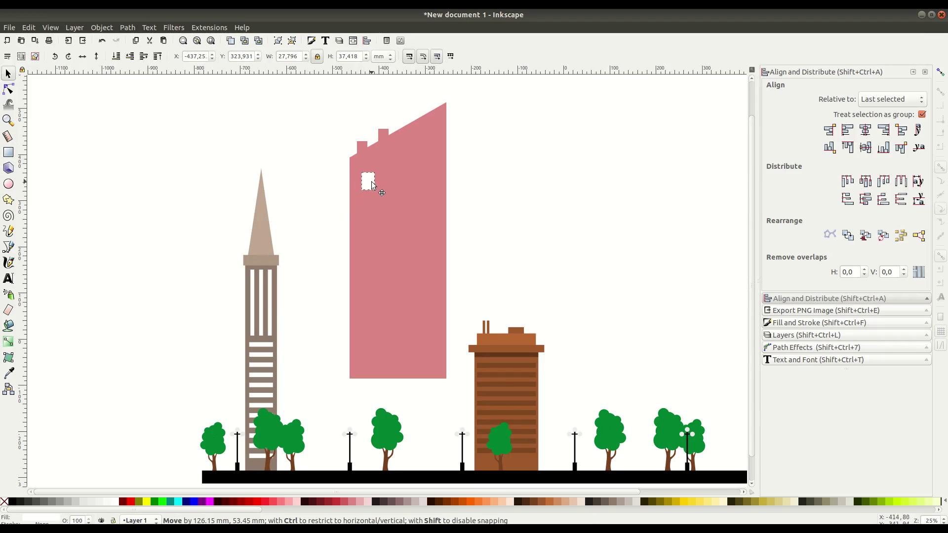
pyautogui.moveTo(410, 208); pyautogui.dragTo(410, 208)
# Duplicate the white window into a grid of four columns and eight rows on the pink building.
pyautogui.hotkey('ctrl', 'd')
pyautogui.moveTo(389, 189); pyautogui.dragTo(390, 259)
pyautogui.hotkey('ctrl', 'd')
pyautogui.moveTo(349, 286); pyautogui.dragTo(351, 285)
pyautogui.hotkey('ctrl', 'd')
pyautogui.moveTo(392, 235); pyautogui.dragTo(394, 339)
# Group the four windows of each row on the pink building as a separate group.
pyautogui.moveTo(456, 167); pyautogui.dragTo(353, 195)
pyautogui.moveTo(466, 219)
pyautogui.mouseDown()
pyautogui.moveTo(313, 205)
pyautogui.moveTo(313, 197)
pyautogui.moveTo(459, 205)
pyautogui.moveTo(462, 222)
pyautogui.mouseUp()
pyautogui.click(101, 27)
pyautogui.click(102, 27)
pyautogui.press('Escape')
pyautogui.moveTo(355, 269); pyautogui.dragTo(441, 299)
pyautogui.click(101, 28)
pyautogui.click(329, 315)
pyautogui.click(102, 27)
pyautogui.press('Escape')
pyautogui.click(102, 27)
pyautogui.press('Escape')
pyautogui.moveTo(353, 320); pyautogui.dragTo(356, 378)
pyautogui.click(101, 27)
pyautogui.click(119, 97)
pyautogui.click(102, 27)
pyautogui.click(118, 97)
# Distribute the window rows evenly down the pink building and group them together.
pyautogui.moveTo(488, 163); pyautogui.dragTo(302, 374)
pyautogui.click(900, 199)
pyautogui.click(102, 27)
pyautogui.click(121, 109)
pyautogui.click(302, 162)
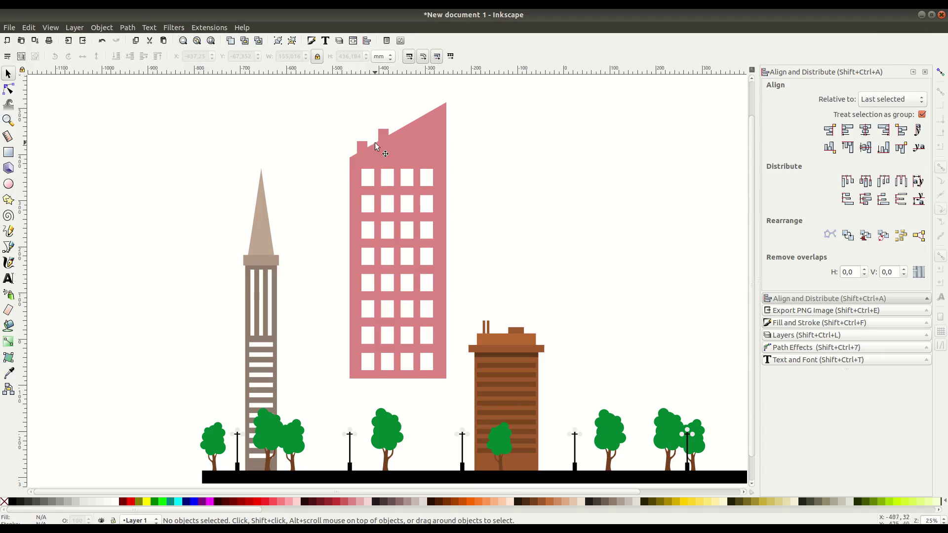
# Add a third block near the peak of the slanted roof and group the whole pink building.
pyautogui.click(387, 137)
pyautogui.moveTo(461, 81); pyautogui.dragTo(296, 392)
pyautogui.click(101, 27)
pyautogui.click(119, 97)
pyautogui.click(280, 186)
# Scale the pink building down slightly and place it on the ground bar behind the trees, beside the spired tower.
pyautogui.hscroll(3, 457, 228)
pyautogui.click(401, 102)
pyautogui.moveTo(402, 102); pyautogui.dragTo(334, 248)
pyautogui.click(415, 253)
pyautogui.scroll(-3, 423, 254)
# Enter the pink building's group and paste a dark red style onto its window grid.
pyautogui.doubleClick(345, 236)
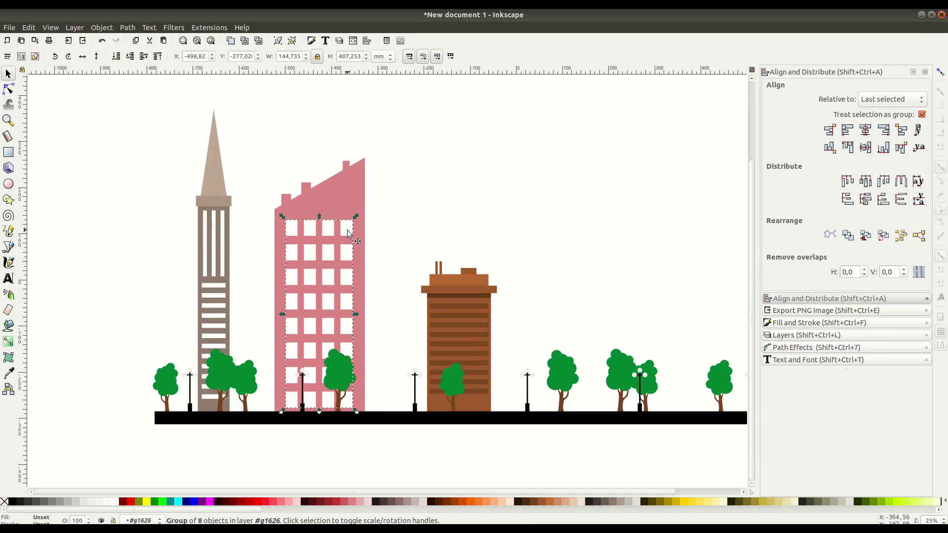
pyautogui.hotkey('ctrl', 'shift', 'v')
pyautogui.click(472, 251)
# Draw a rectangle about 181 mm by 405 mm right of the brown building and paste an orange-brown style onto it.
pyautogui.hscroll(8, 472, 250)
pyautogui.click(8, 153)
pyautogui.moveTo(444, 132); pyautogui.dragTo(528, 321)
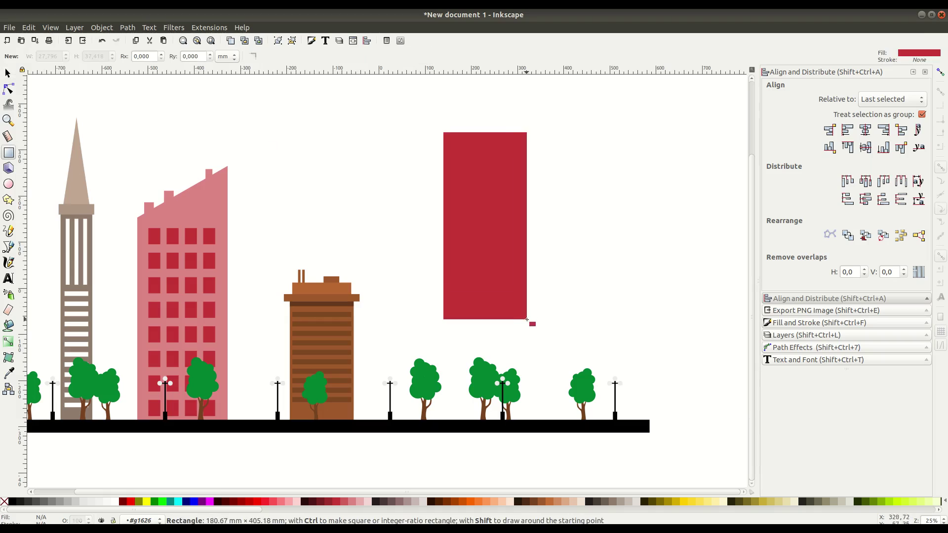
pyautogui.click(8, 73)
pyautogui.hotkey('ctrl', 'shift', 'v')
# Convert the orange-brown rectangle to a path and insert a node in the middle of its top edge.
pyautogui.click(128, 27)
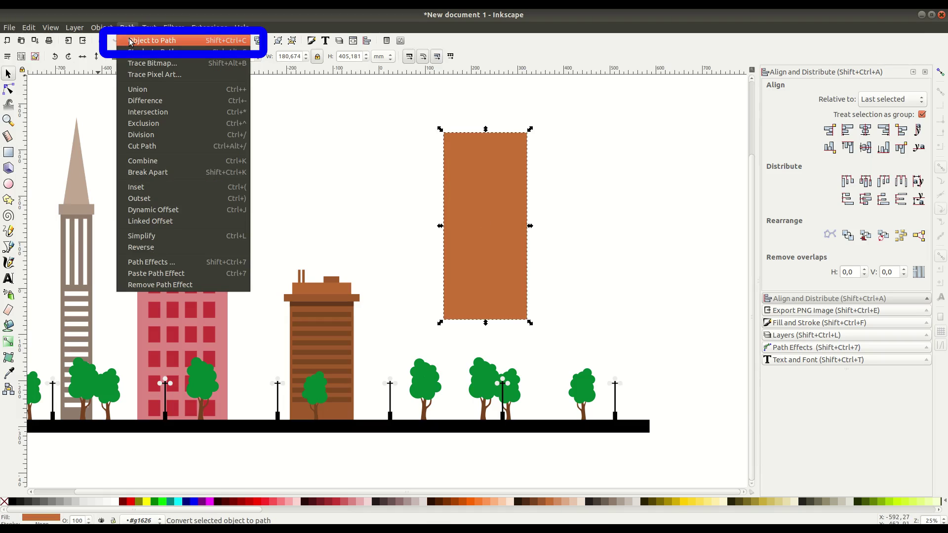
pyautogui.click(131, 42)
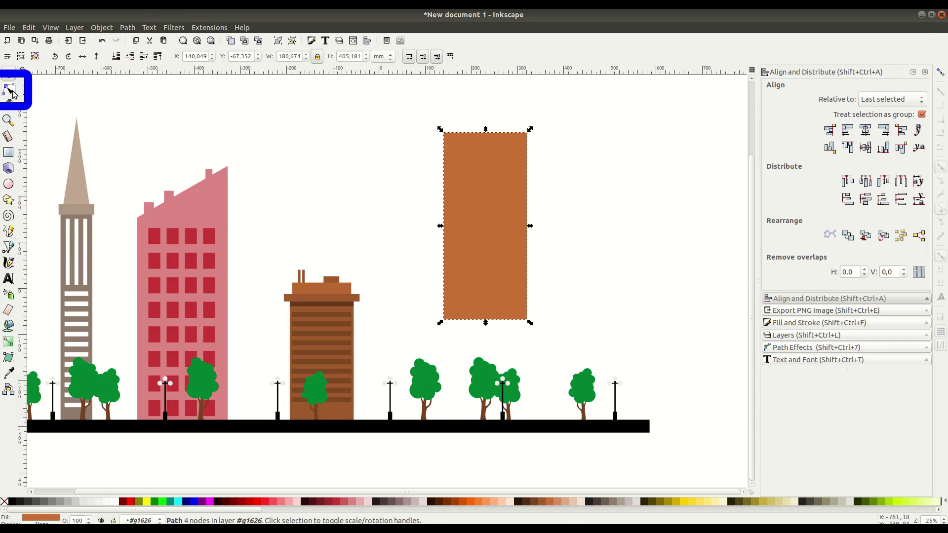
pyautogui.click(9, 90)
pyautogui.moveTo(423, 122); pyautogui.dragTo(541, 148)
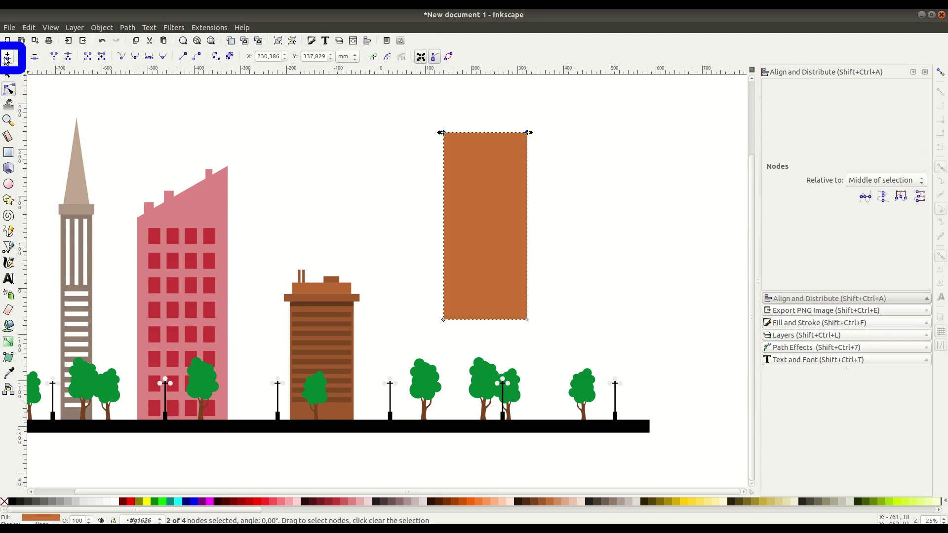
pyautogui.click(7, 56)
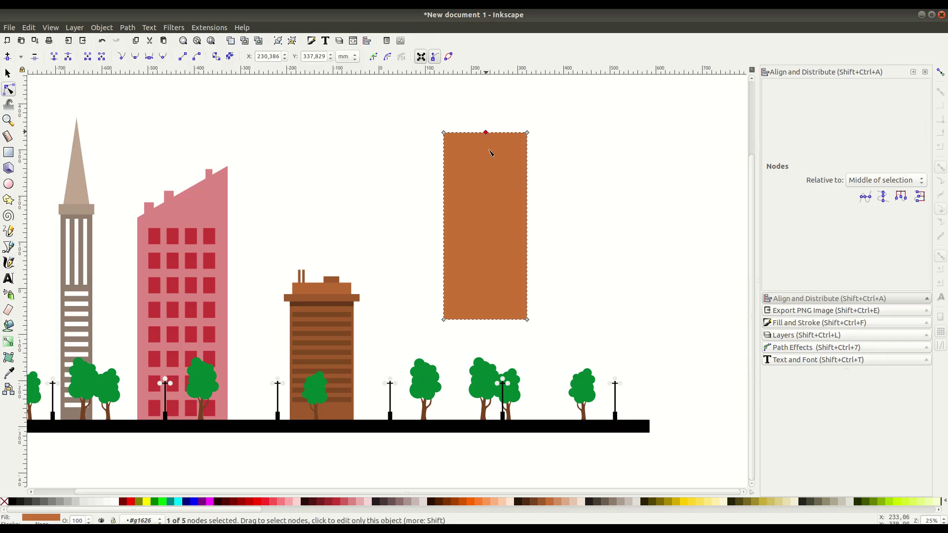
# Raise the new middle node about 95 mm straight up to form a pointed gable.
pyautogui.scroll(1, 541, 218)
pyautogui.moveTo(486, 152); pyautogui.dragTo(489, 112)
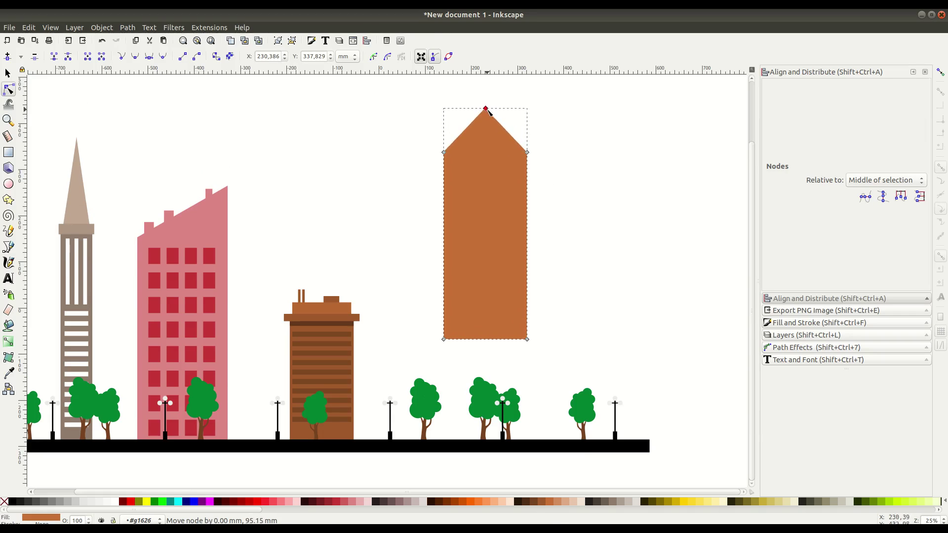
pyautogui.moveTo(561, 188); pyautogui.dragTo(550, 199)
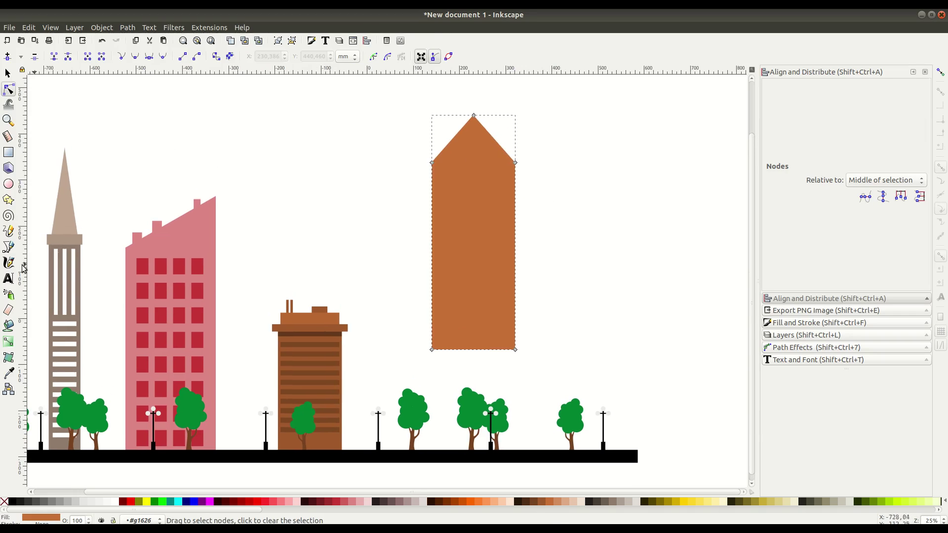
# Draw a closed four-point slanted shape along the gable's left slope with the Bezier tool and open its nodes for editing.
pyautogui.press('b')
pyautogui.click(443, 171)
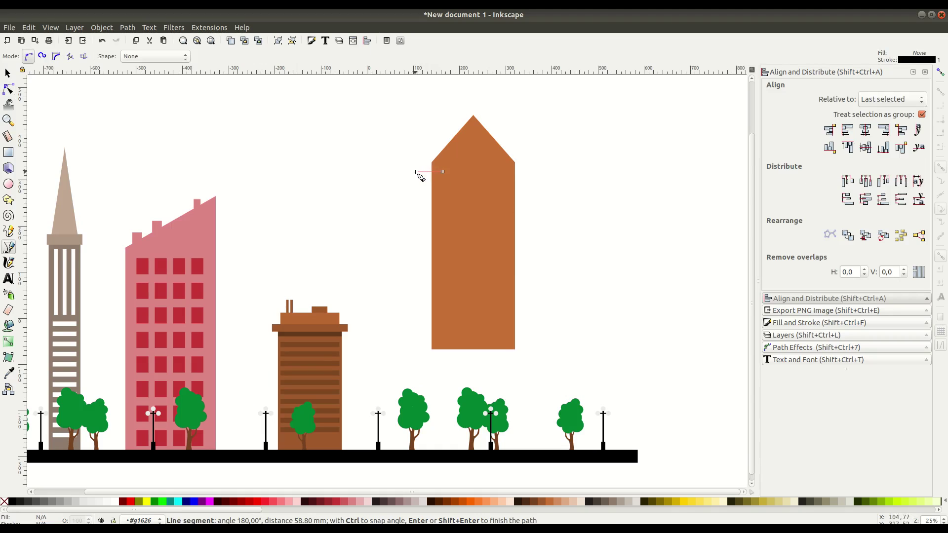
pyautogui.click(415, 171)
pyautogui.click(469, 94)
pyautogui.click(470, 141)
pyautogui.click(442, 171)
pyautogui.press('n')
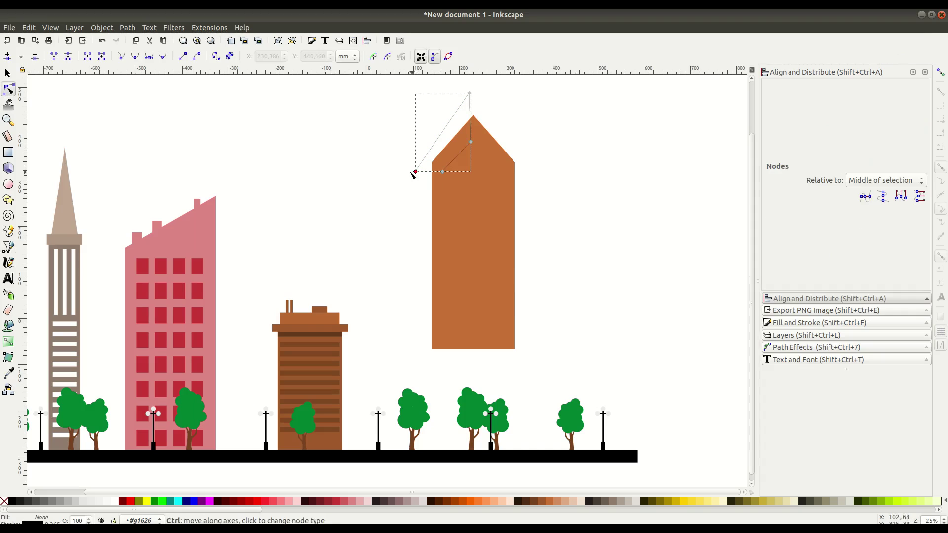
# Give the slanted roof shape a flat brown fill (#9c582b).
pyautogui.press('s')
pyautogui.click(807, 323)
pyautogui.click(789, 104)
# Duplicate the brown slanted roof shape, flip the copy horizontally and place it along the gable's right slope.
pyautogui.rightClick(452, 142)
pyautogui.click(469, 213)
pyautogui.press('h')
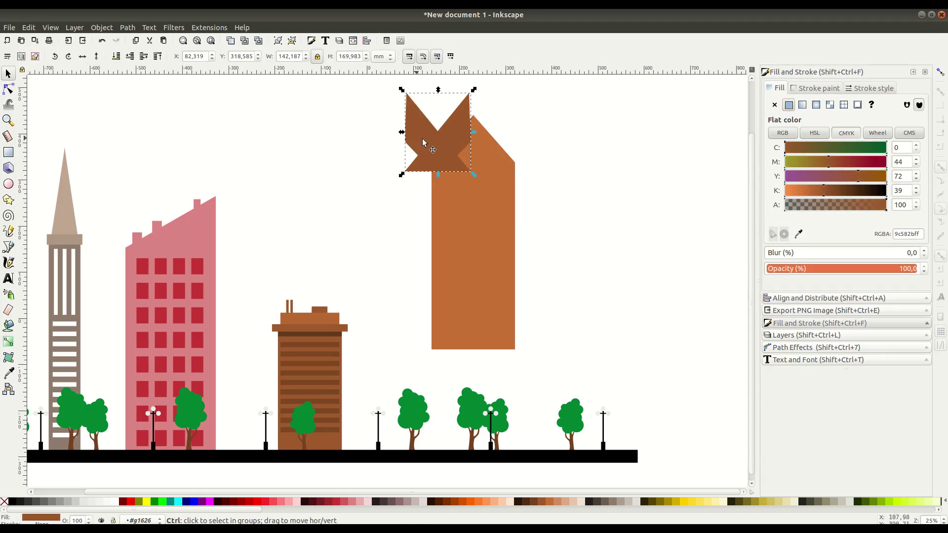
pyautogui.moveTo(432, 145); pyautogui.dragTo(499, 144)
# Group the two slanted roof halves above the gabled building and deselect the group.
pyautogui.keyDown('shift'); pyautogui.click(444, 148); pyautogui.keyUp('shift')
pyautogui.click(102, 27)
pyautogui.click(119, 103)
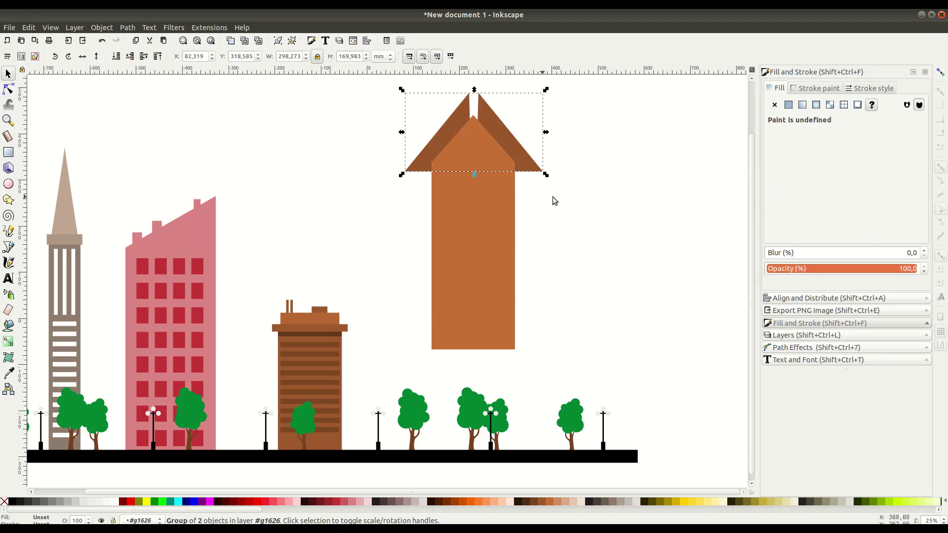
pyautogui.click(543, 177)
# Darken the gabled building body's fill by setting its CMYK black value to 28.
pyautogui.hscroll(1, 543, 176)
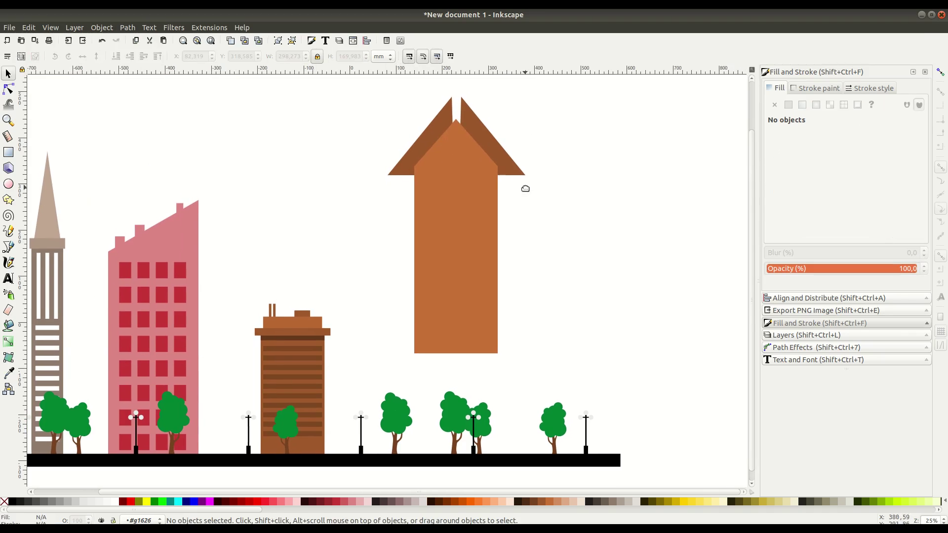
pyautogui.rightClick(459, 196)
pyautogui.click(489, 250)
pyautogui.click(813, 190)
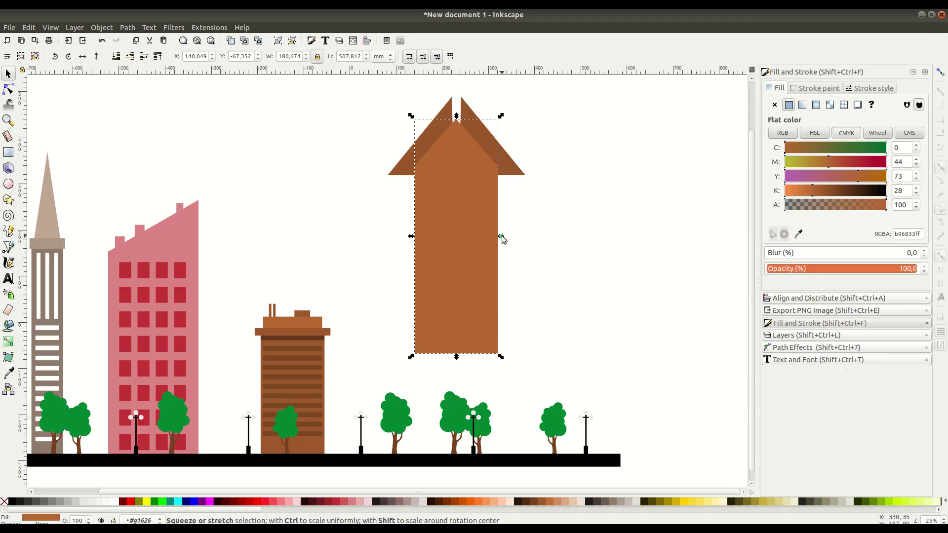